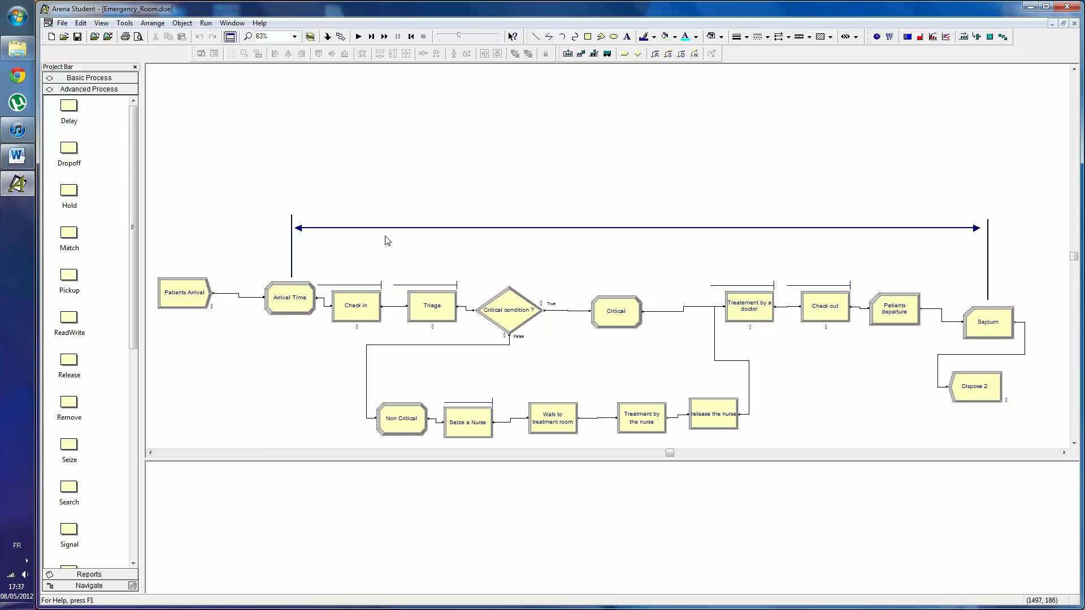
- Review the settings of the Sejourn Record module and the Arrival Time Assign module without changing them
click(995, 318)
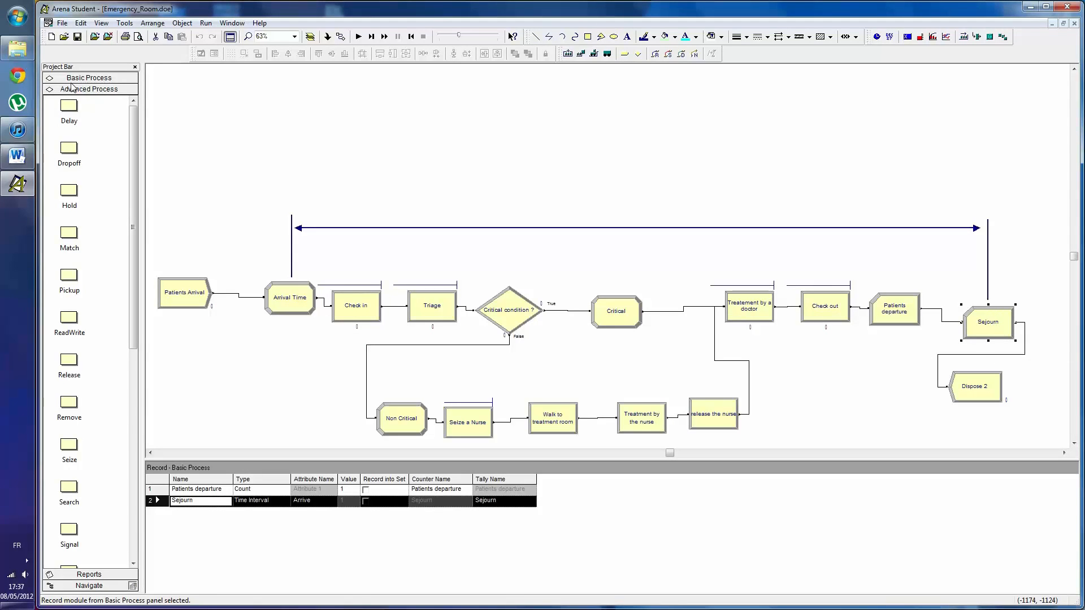
click(70, 82)
double_click(980, 318)
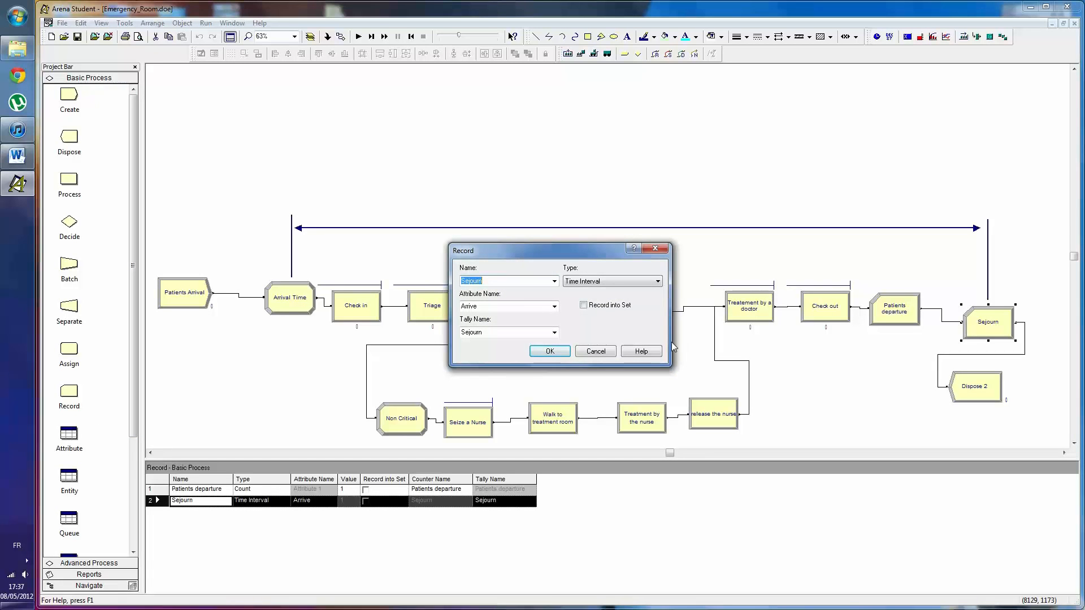
click(595, 351)
double_click(298, 296)
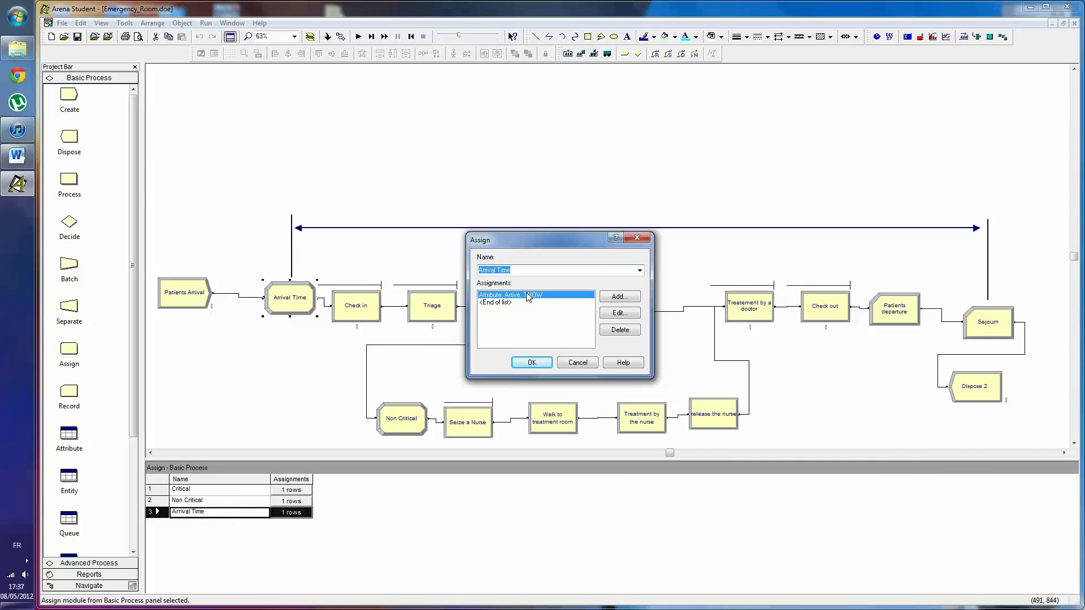
click(574, 353)
- Check the Sejourn record's type, attribute name and tally name, and accept its settings as they are
double_click(988, 321)
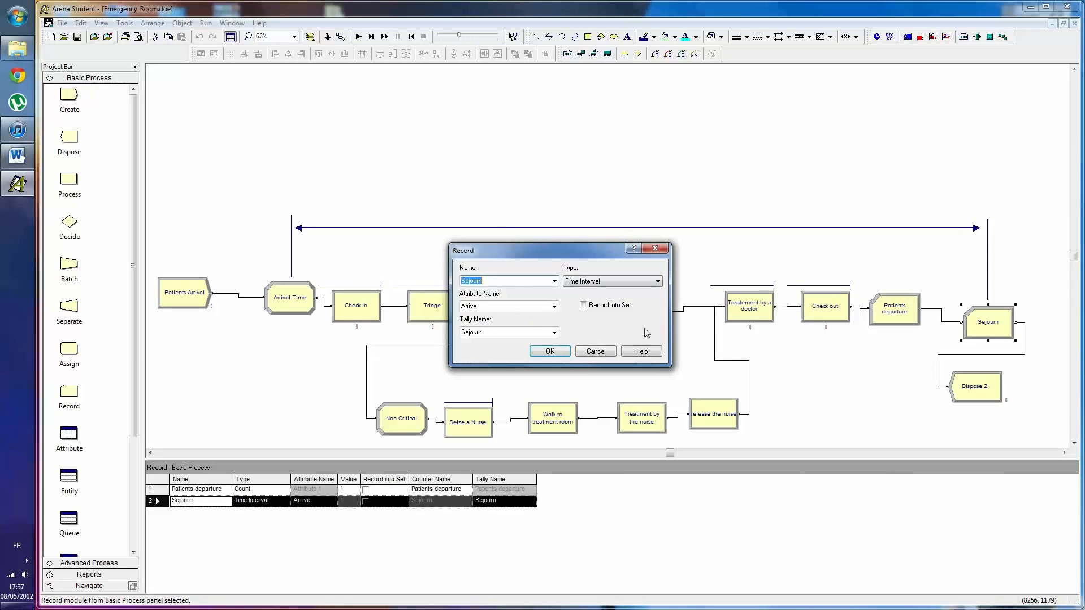
click(554, 306)
click(553, 307)
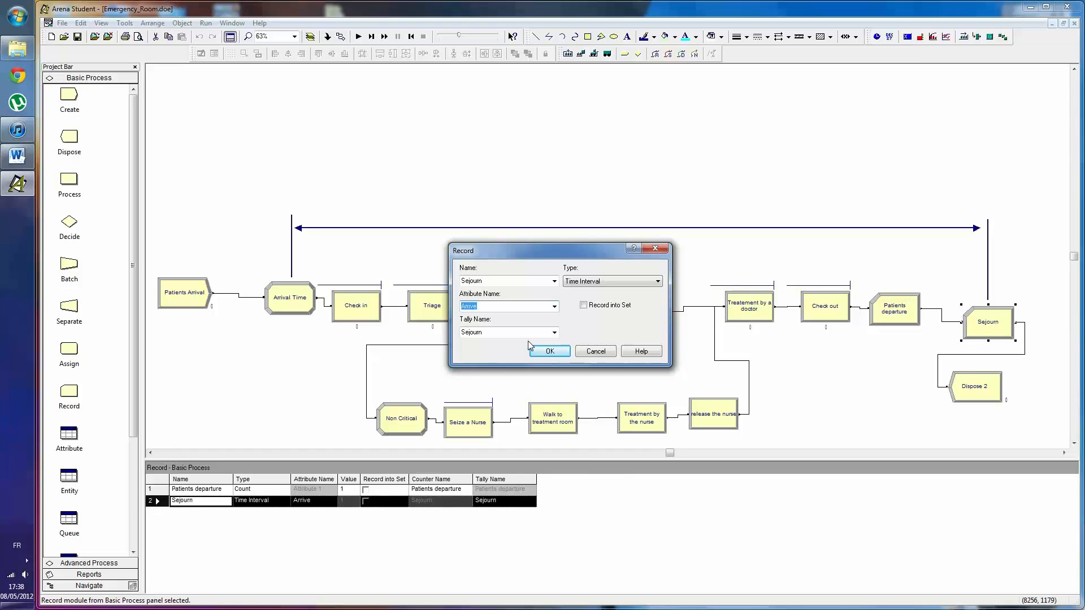
double_click(465, 333)
click(465, 336)
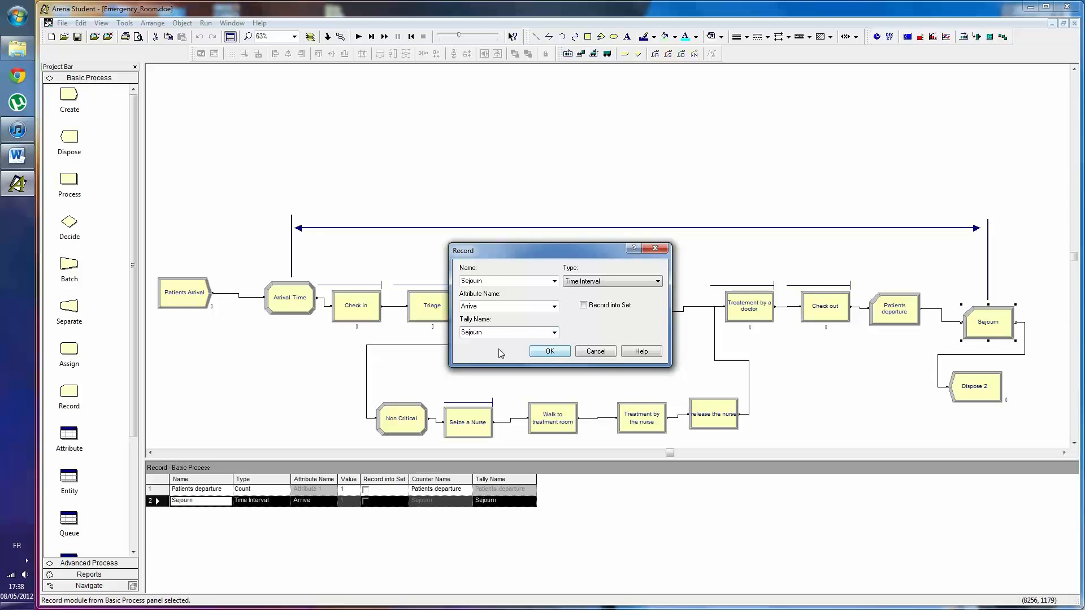
click(559, 355)
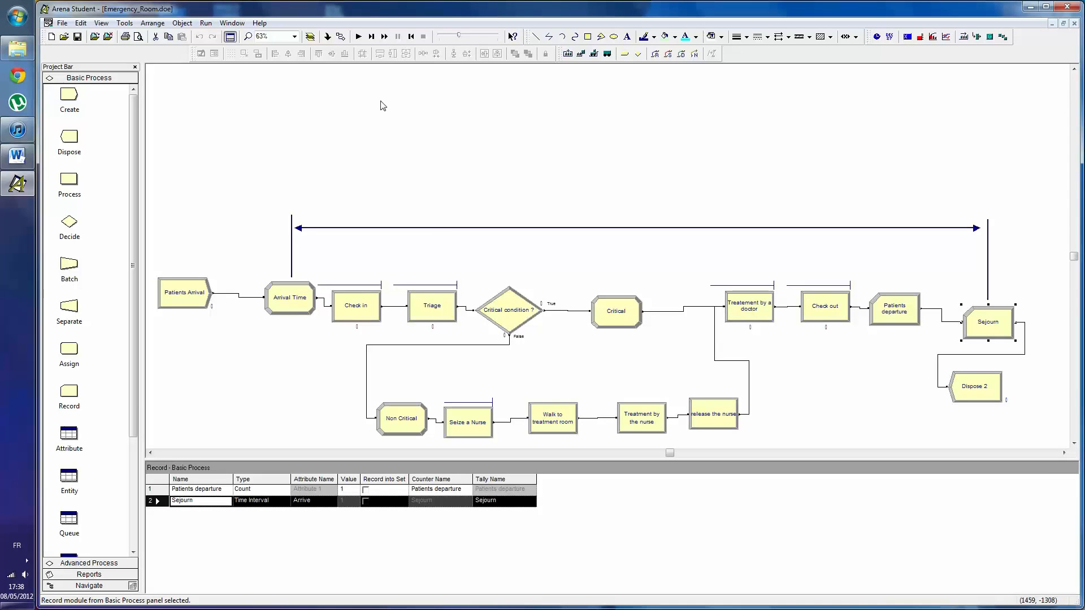
- Run the simulation, examine the Sejourn tally in the User Specified report, and close the report
click(358, 37)
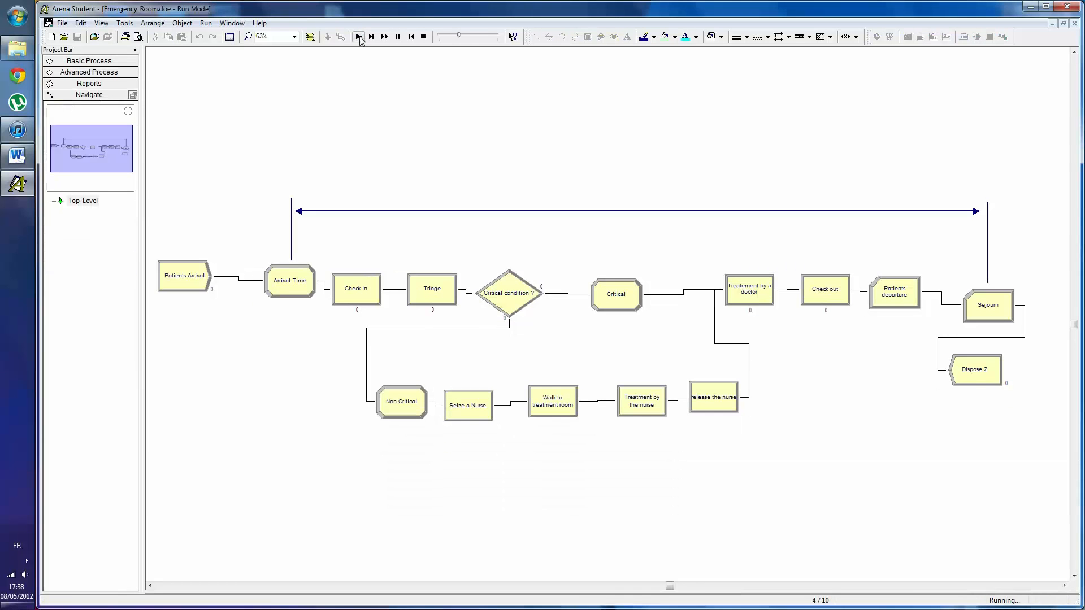
click(561, 333)
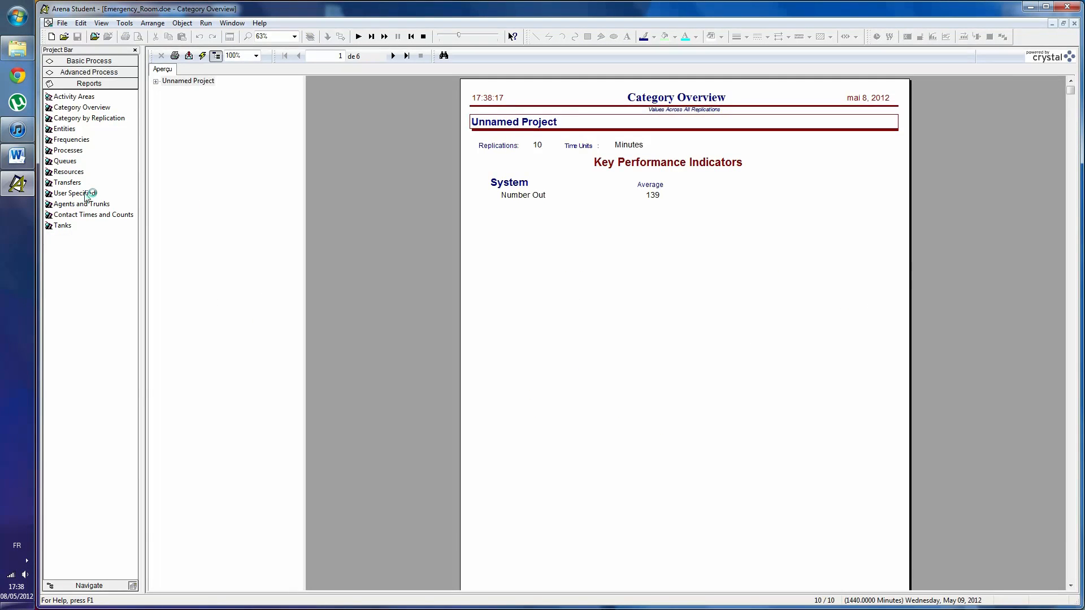
click(85, 193)
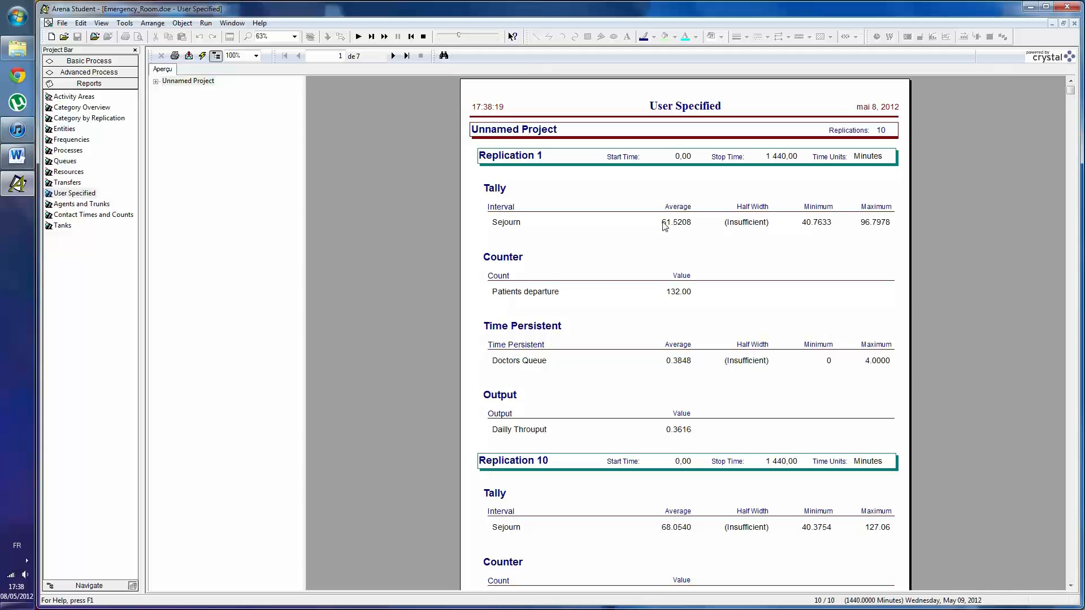
click(1074, 23)
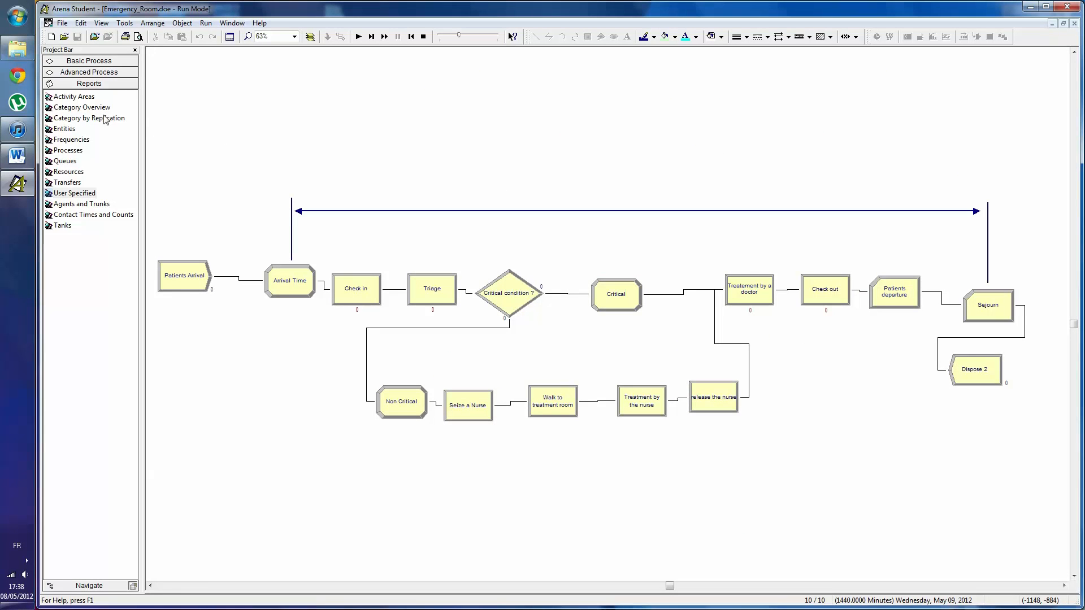
- Show the Statistic table of the Advanced Process modules and end the simulation run to make it editable
click(90, 61)
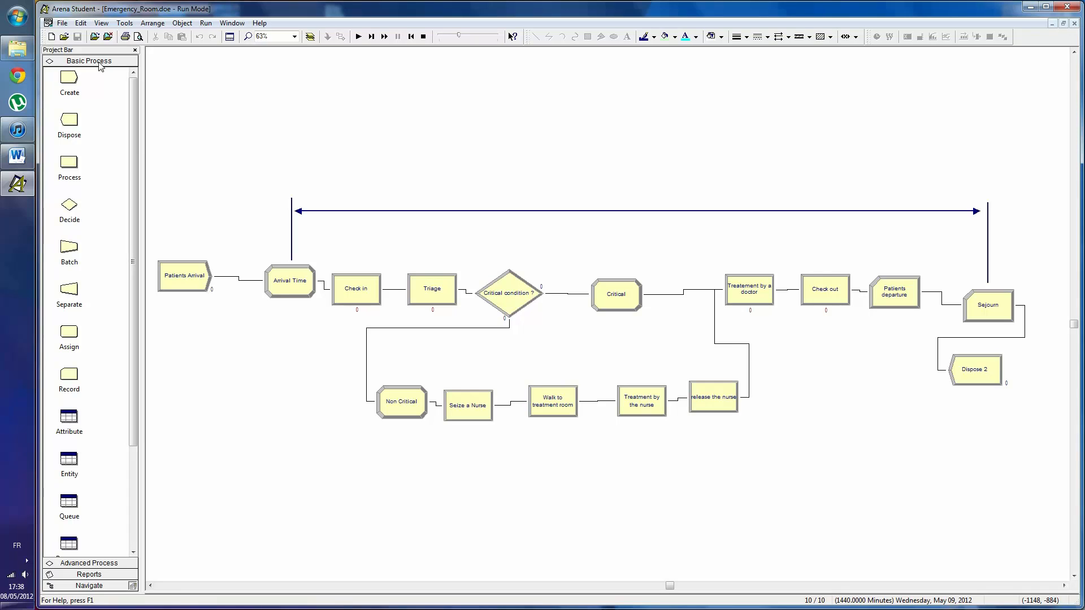
click(88, 563)
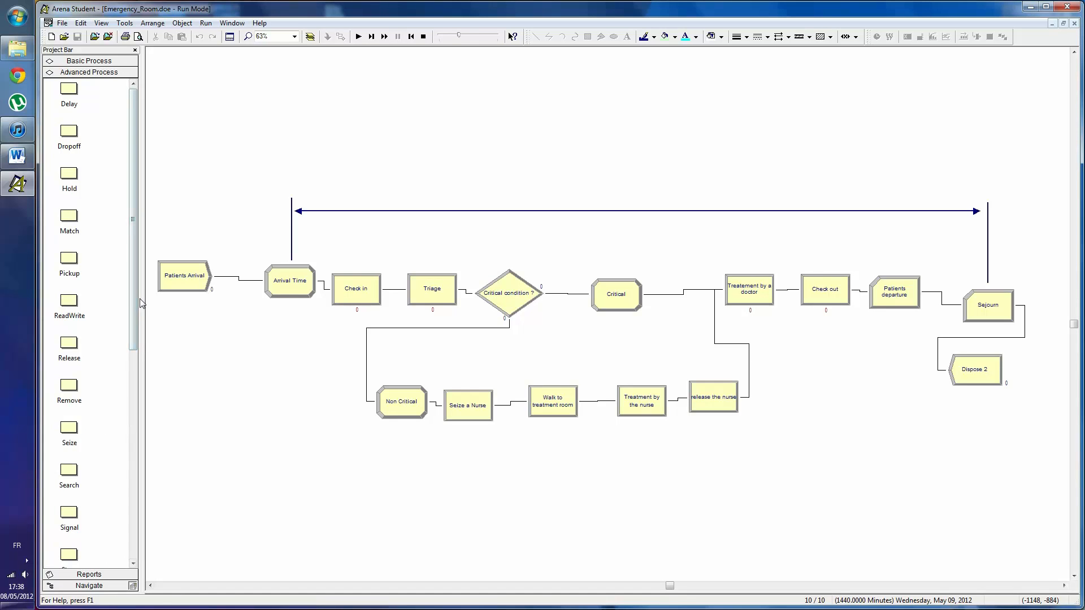
drag(136, 311, 135, 517)
click(70, 514)
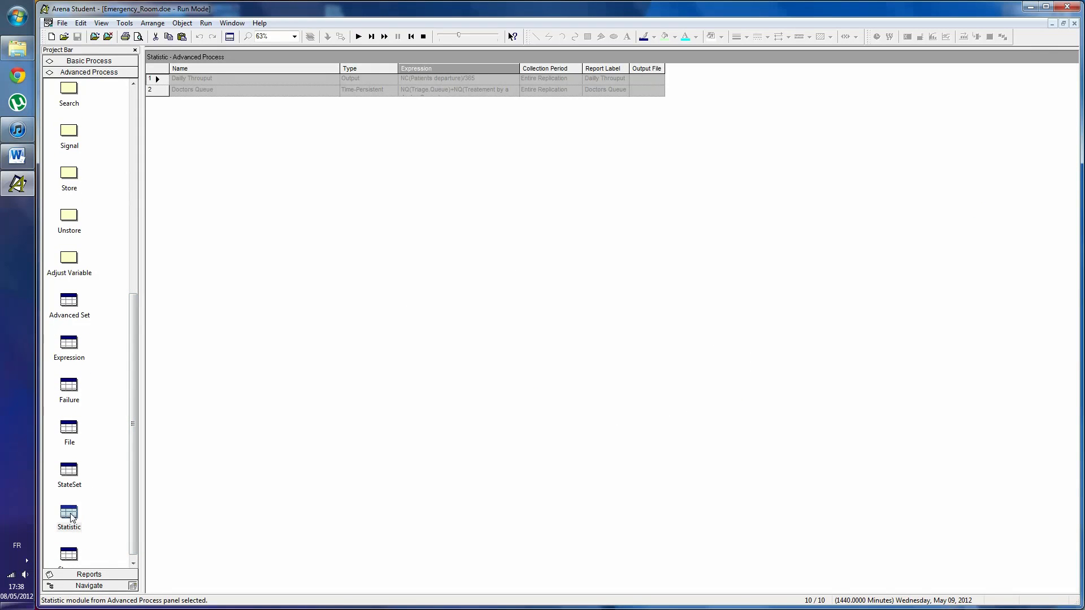
click(423, 38)
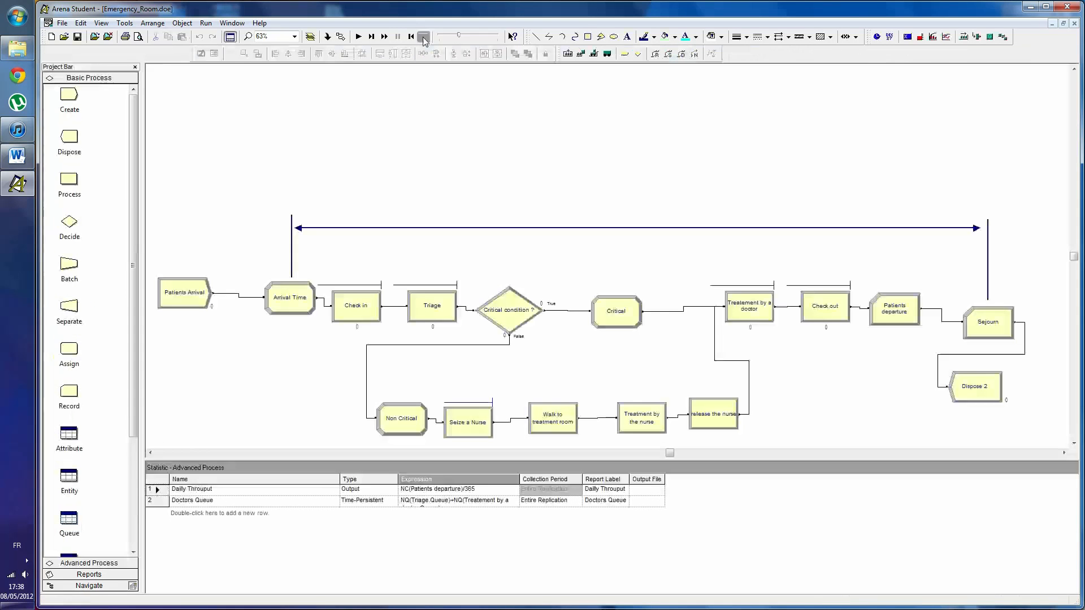
- Add a new row to the Statistic table and name it Doctors
double_click(185, 515)
drag(199, 512, 169, 513)
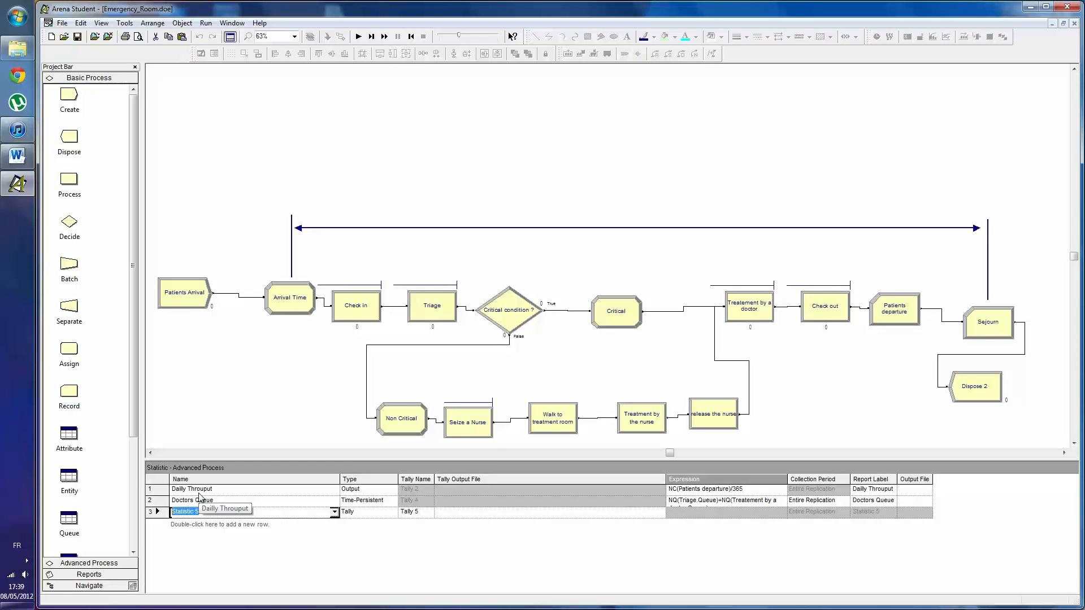
text(Do)
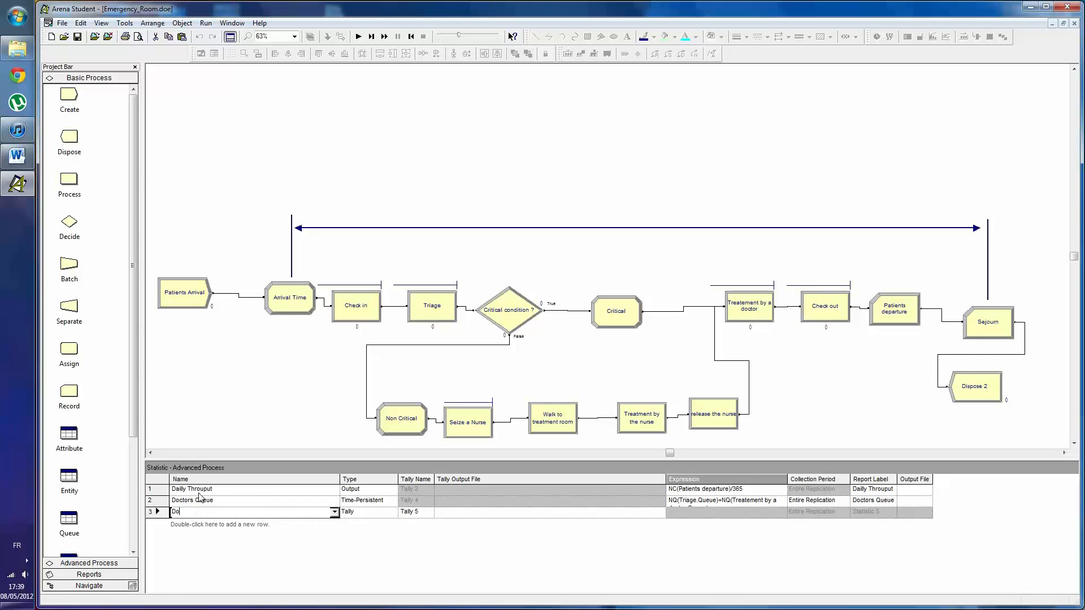
text(ctors)
- Keep the Doctors statistic's type as Tally and set its tally name to Sejourn
click(373, 513)
click(392, 512)
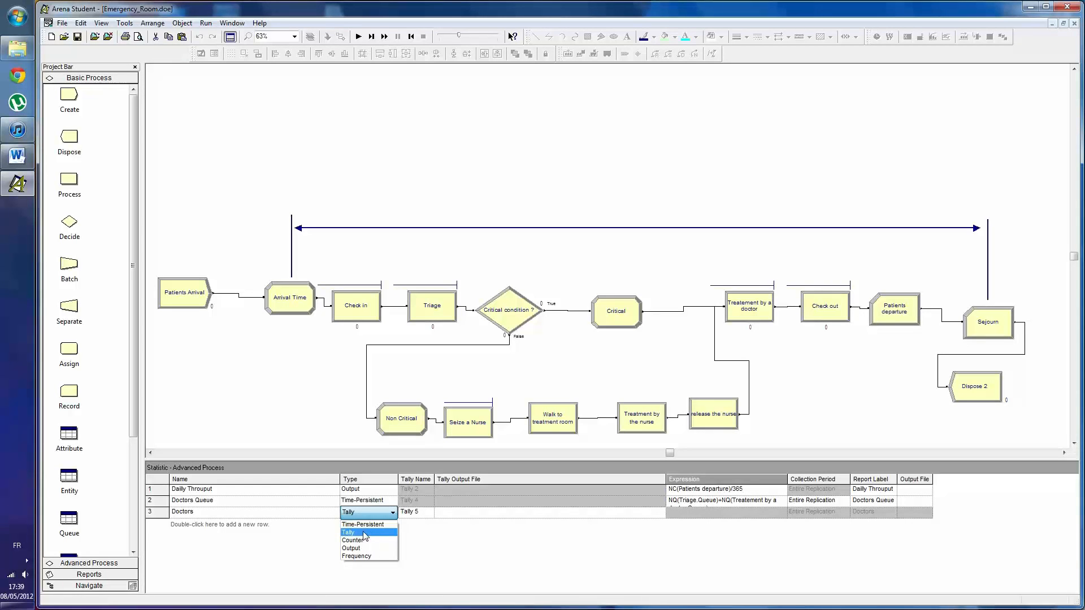
click(363, 533)
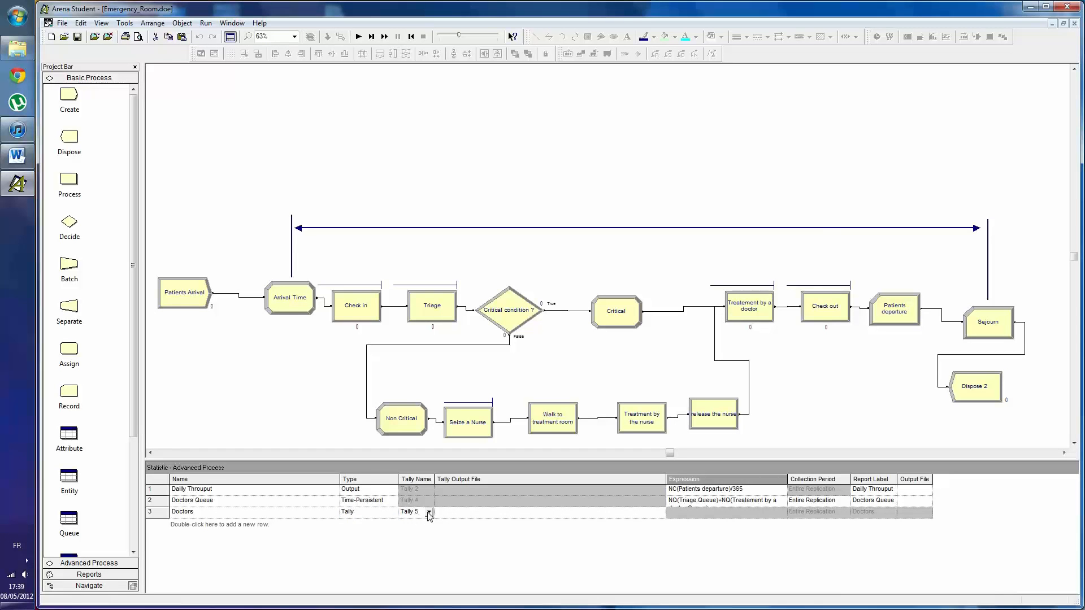
click(429, 512)
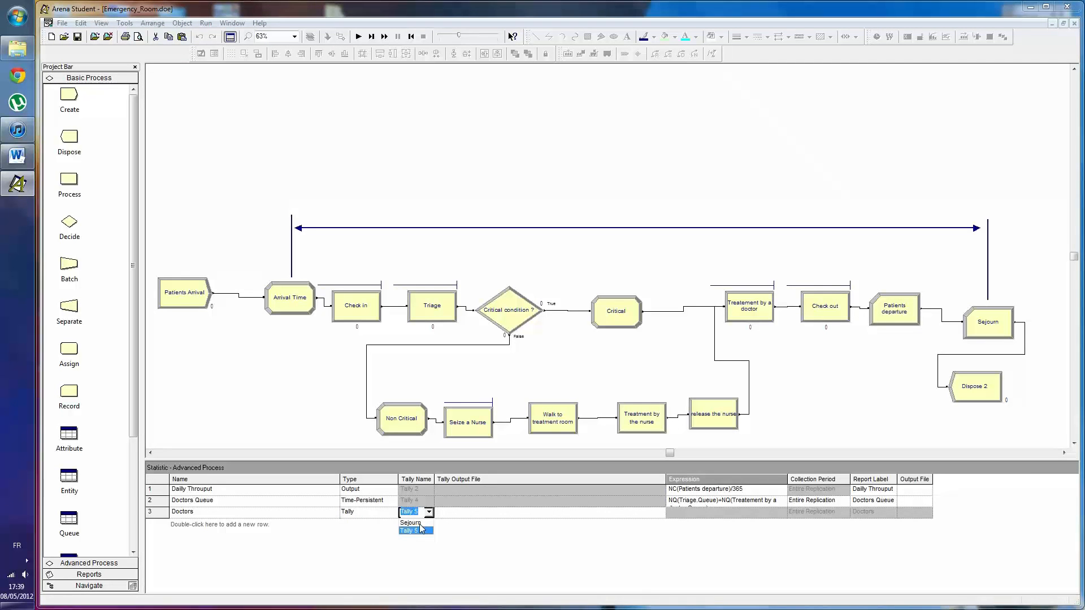
click(418, 523)
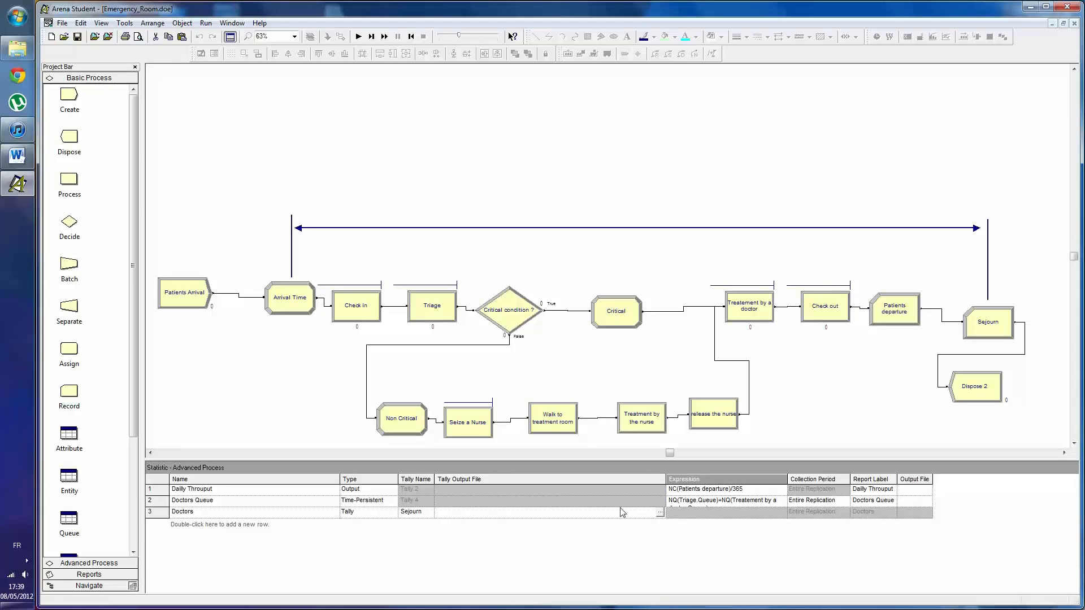
- Set the Doctors statistic's tally output file to doctor_nb_2.dat on the desktop
click(660, 517)
click(659, 514)
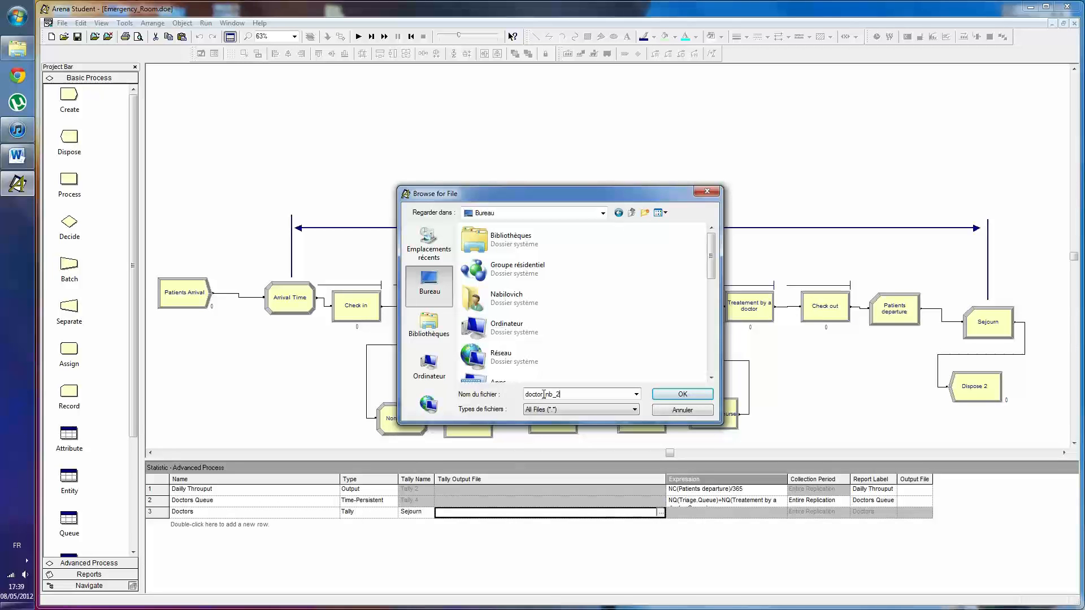
text(at)
click(680, 394)
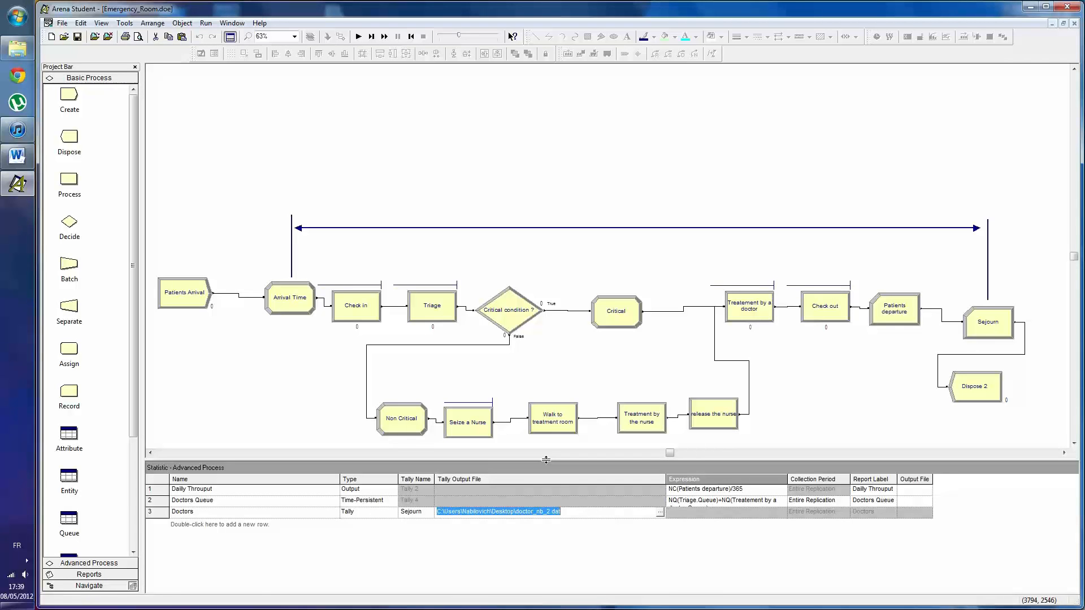
- Set the Doctor resource's capacity to 2 in the Resource table
drag(134, 412, 127, 544)
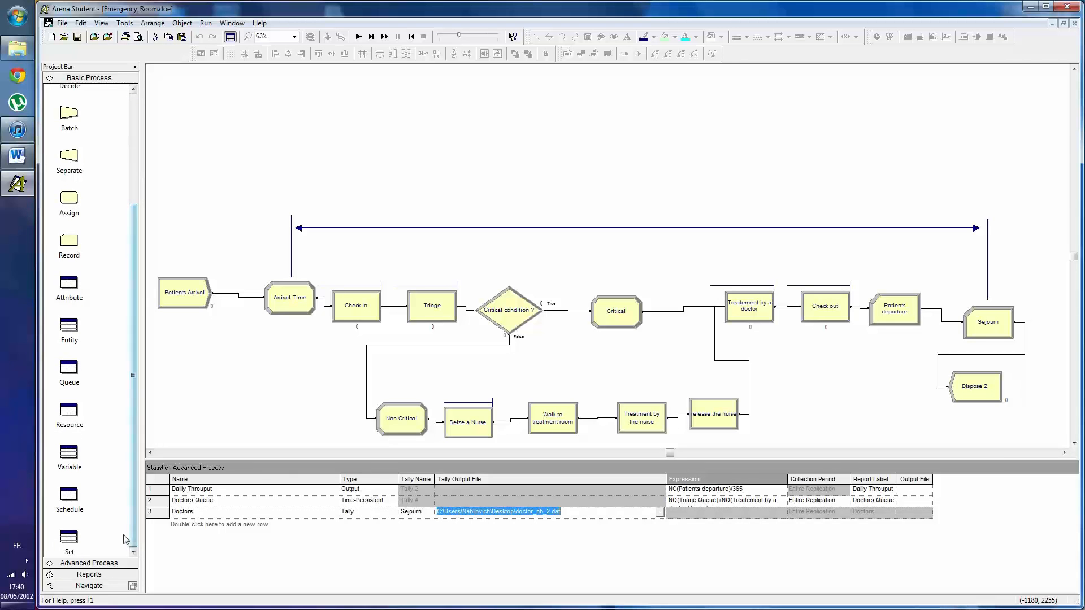
click(78, 417)
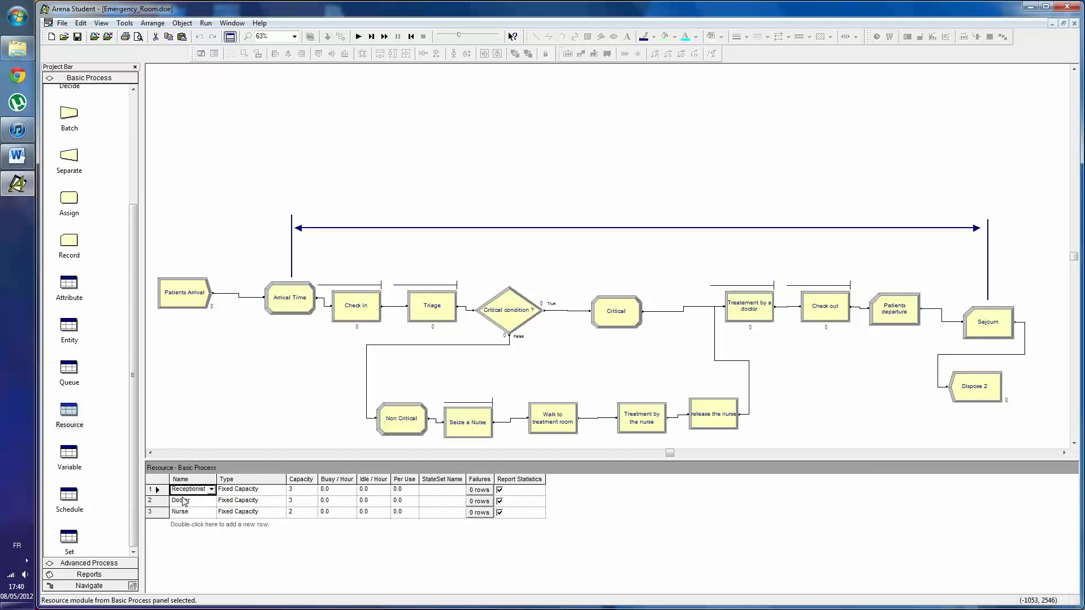
click(293, 500)
text(2)
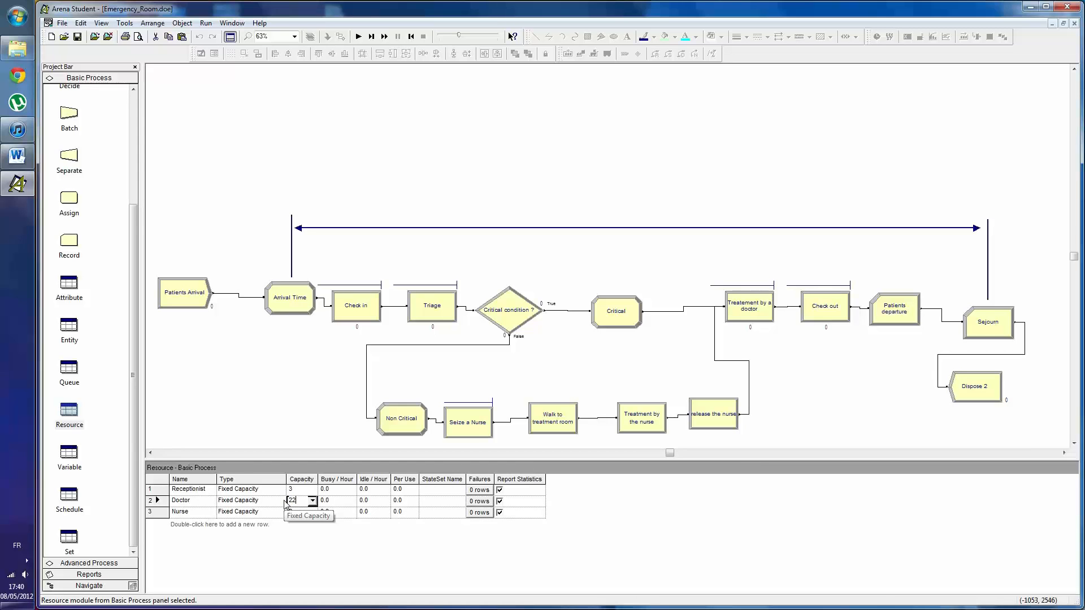
click(204, 502)
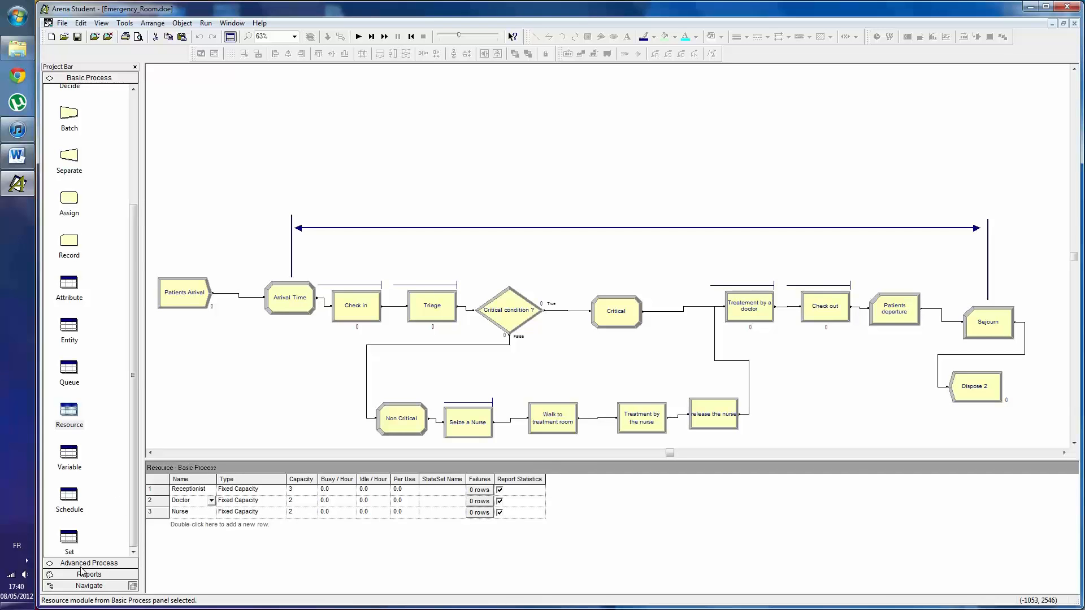
- Check the Doctors row in the Statistic table, run the simulation to completion and display its results
click(75, 563)
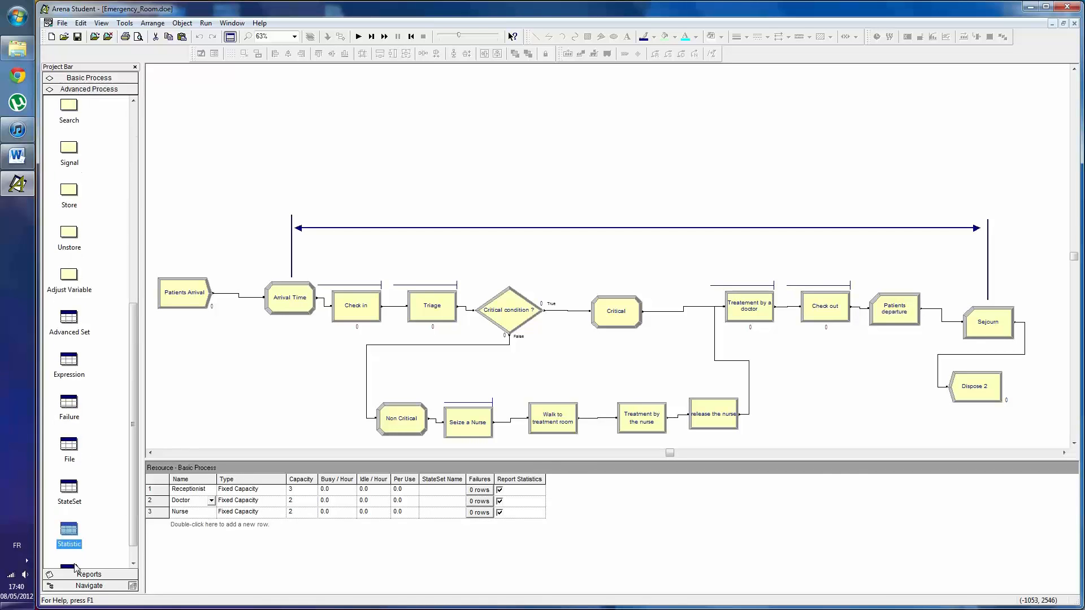
click(76, 534)
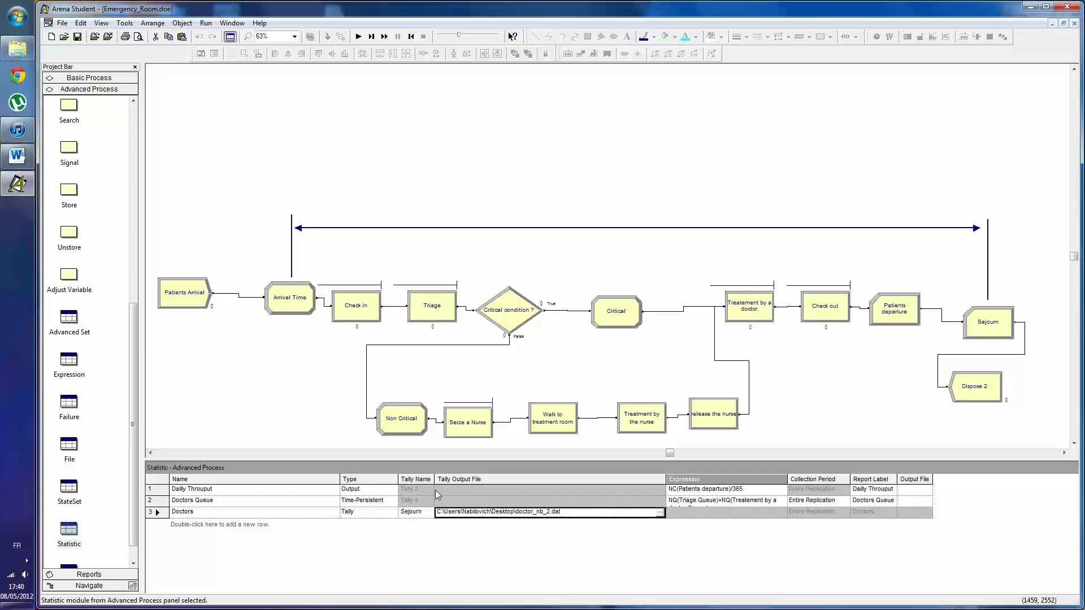
click(359, 37)
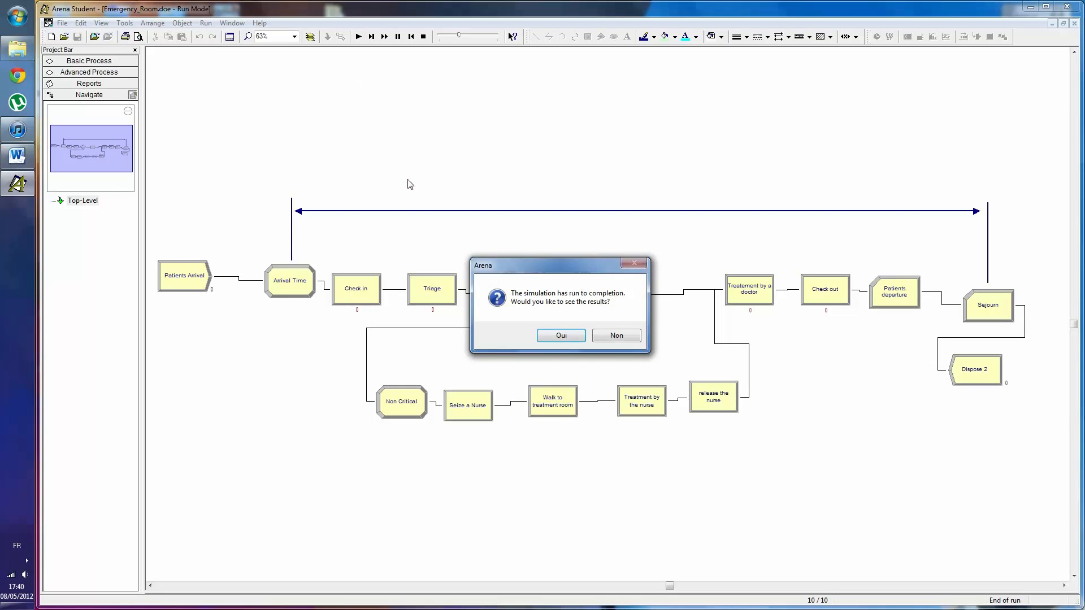
click(560, 335)
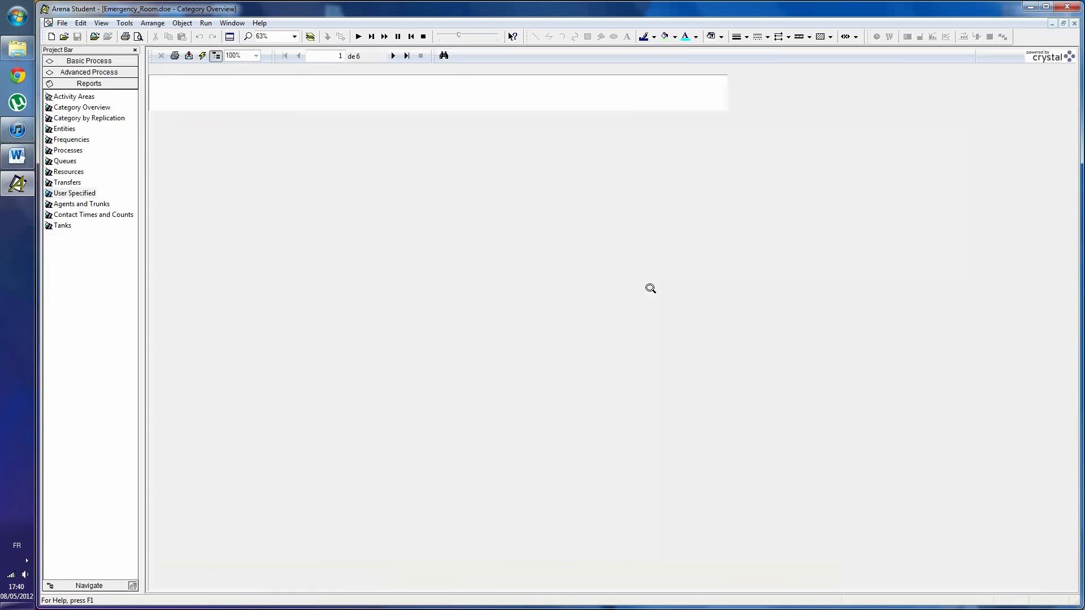
- Locate doctor_nb_2.dat on the desktop and launch Output Analyzer from Rockwell Software's Arena programs
click(1029, 7)
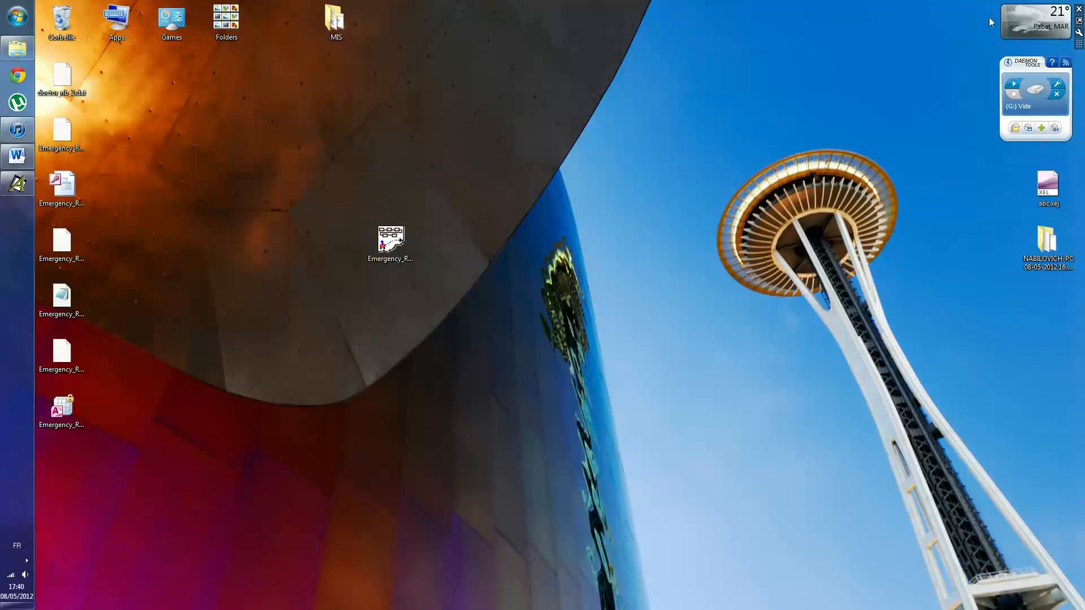
click(64, 87)
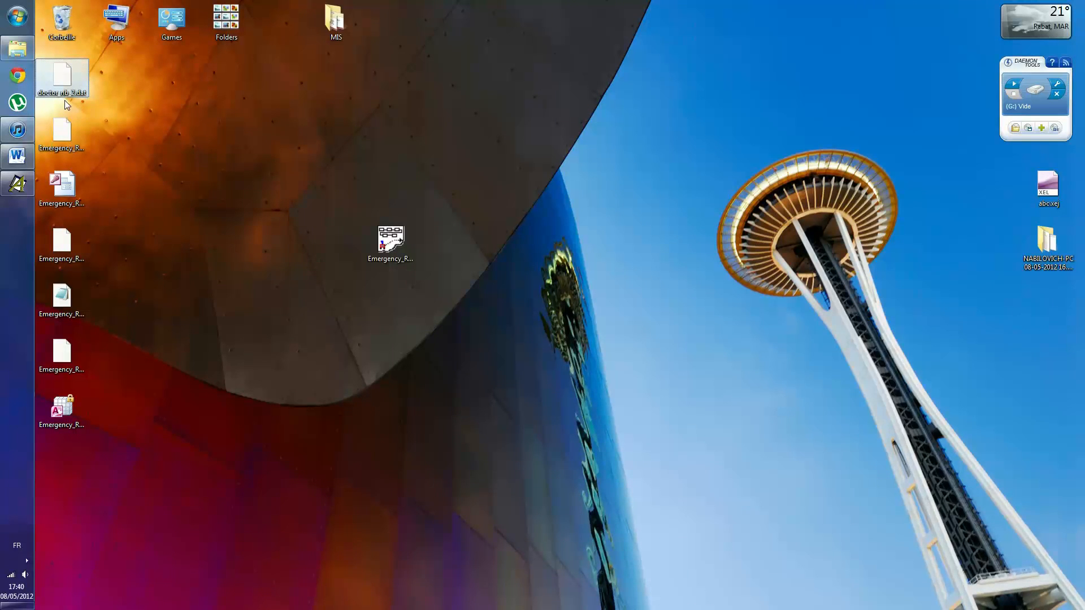
click(6, 21)
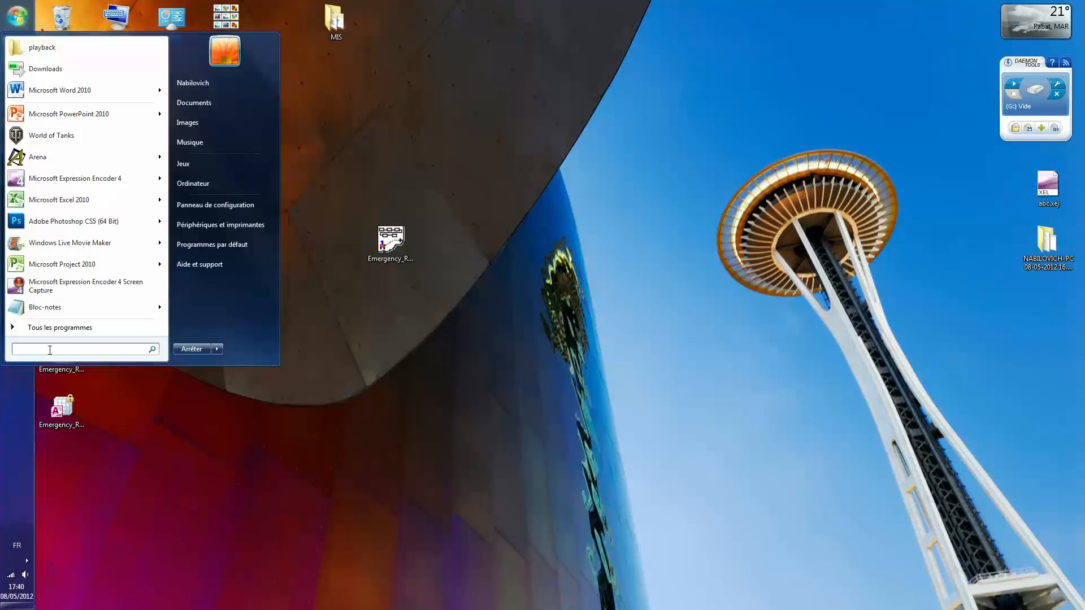
click(57, 328)
scroll(77, 296, down, 10)
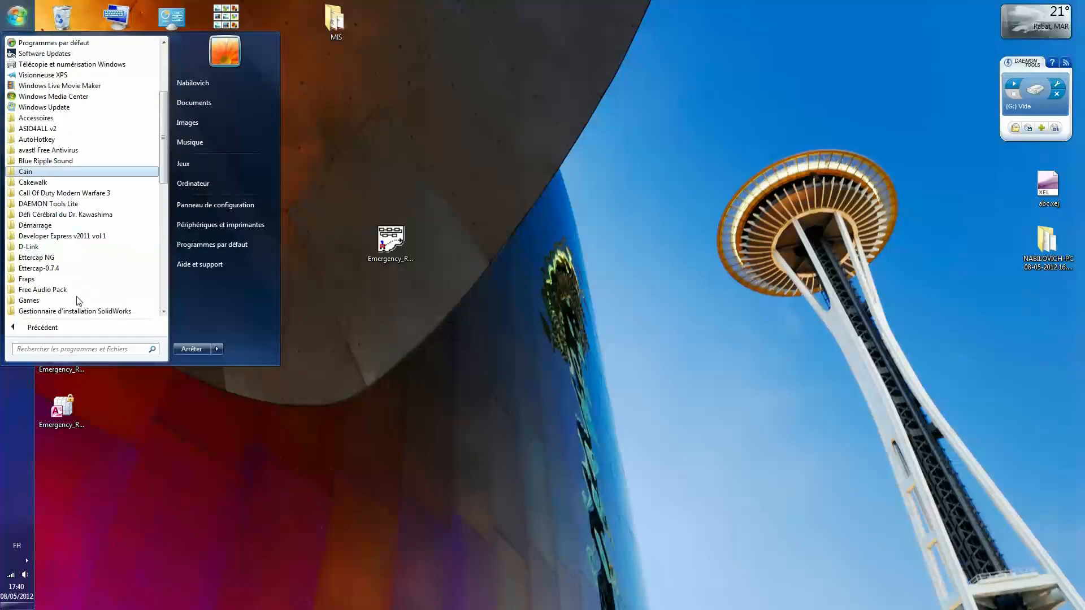
scroll(79, 283, down, 4)
click(66, 269)
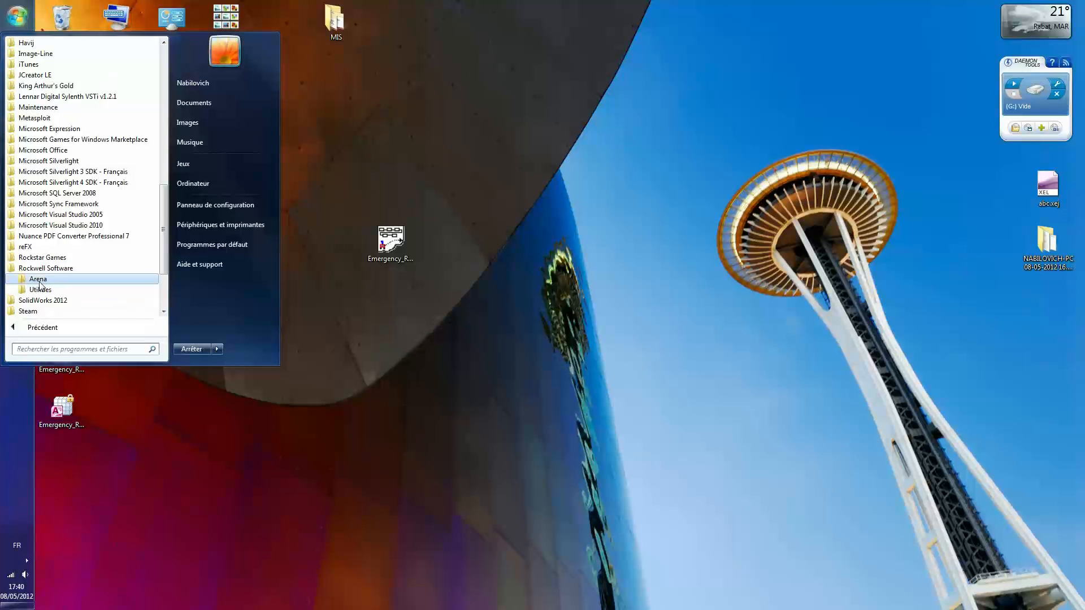
click(38, 278)
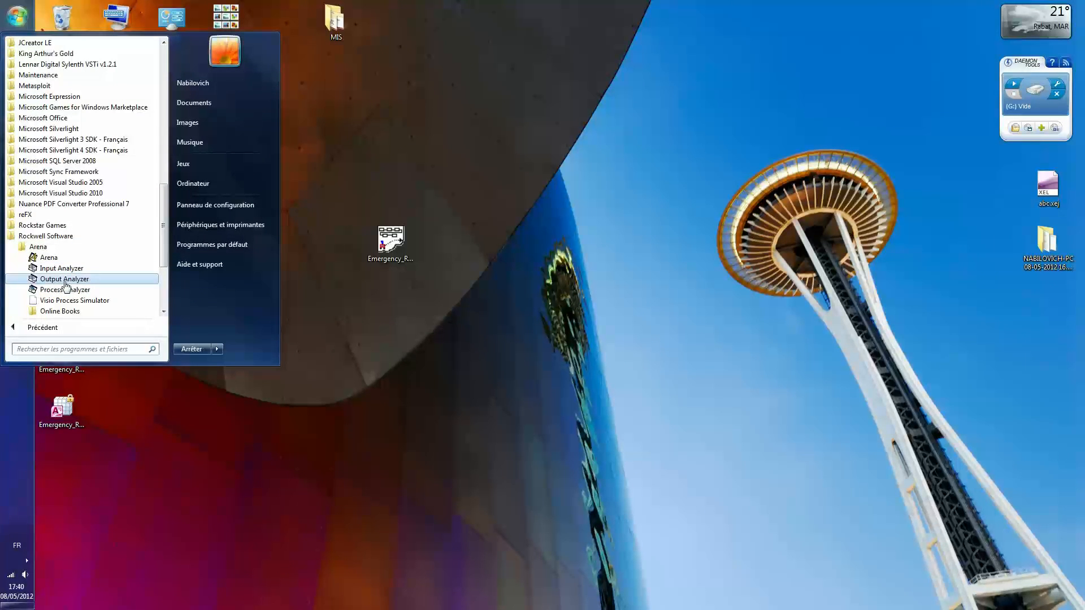
click(65, 280)
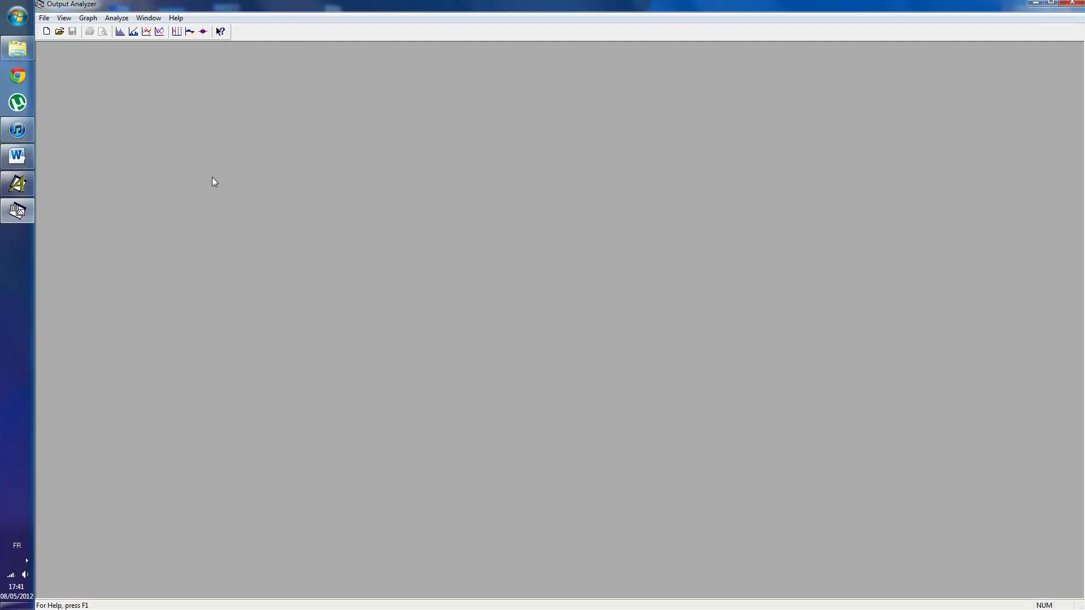
- Create a new data group and add doctor_nb_2.dat from the desktop to it
click(47, 33)
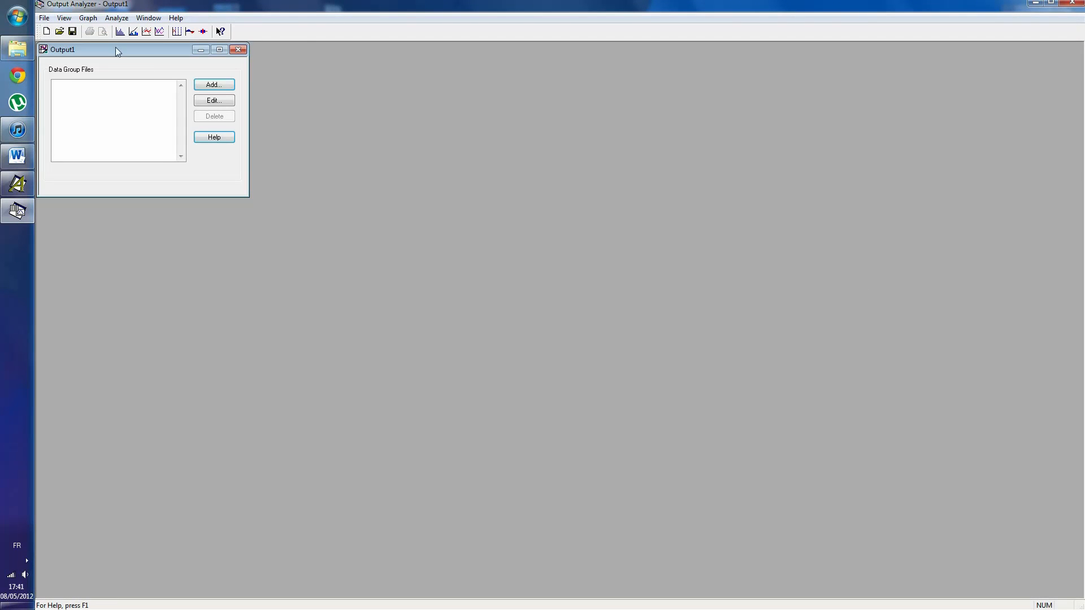
click(198, 85)
drag(711, 254, 711, 333)
double_click(510, 370)
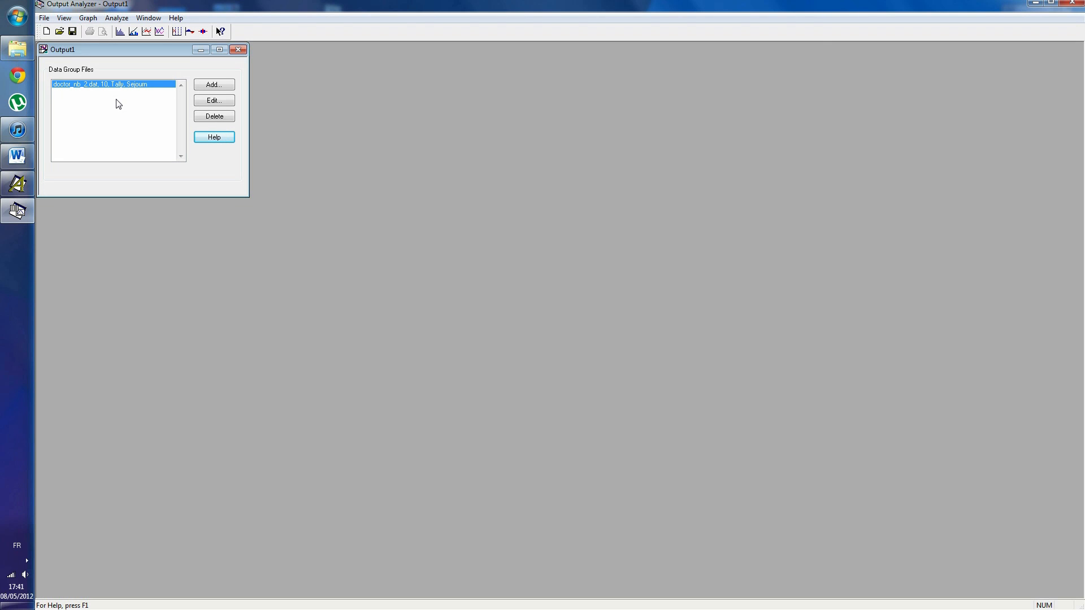
- Switch to Arena, close the report, end the run and set the Doctor resource's capacity to 3
click(20, 185)
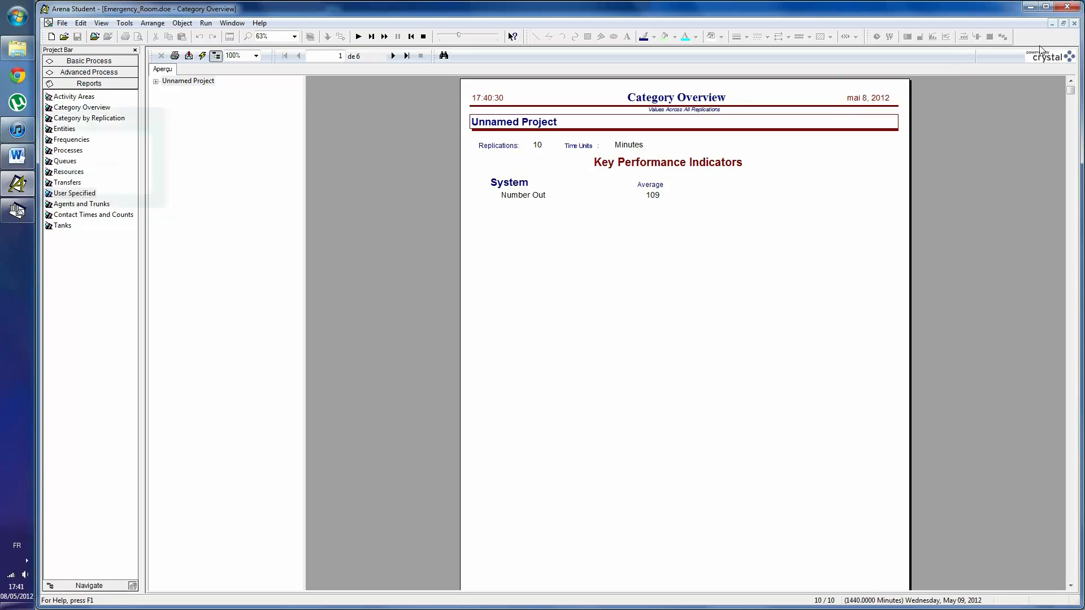
click(1074, 23)
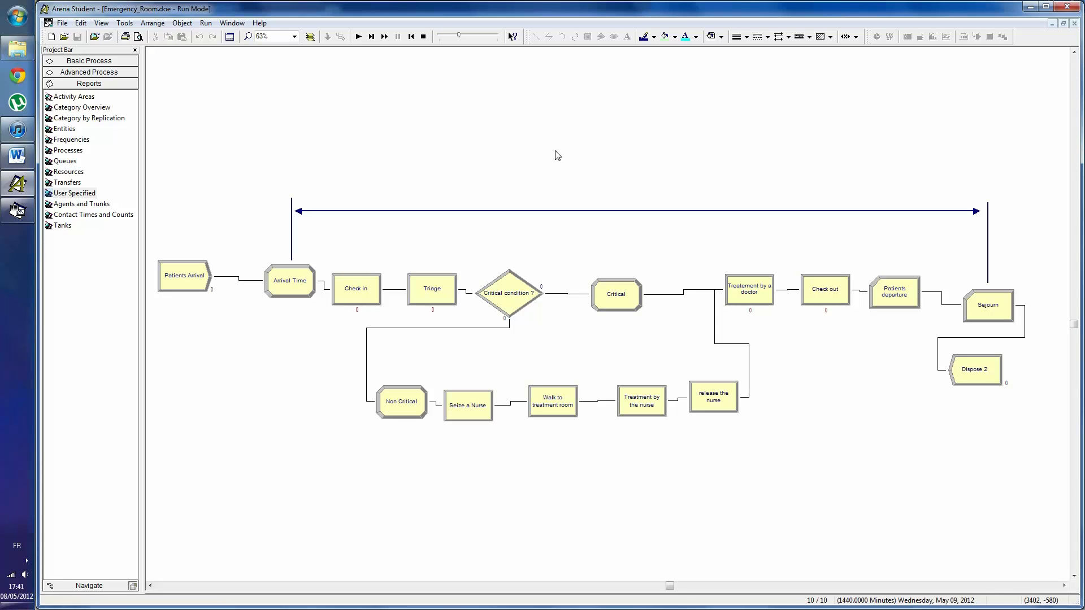
click(92, 73)
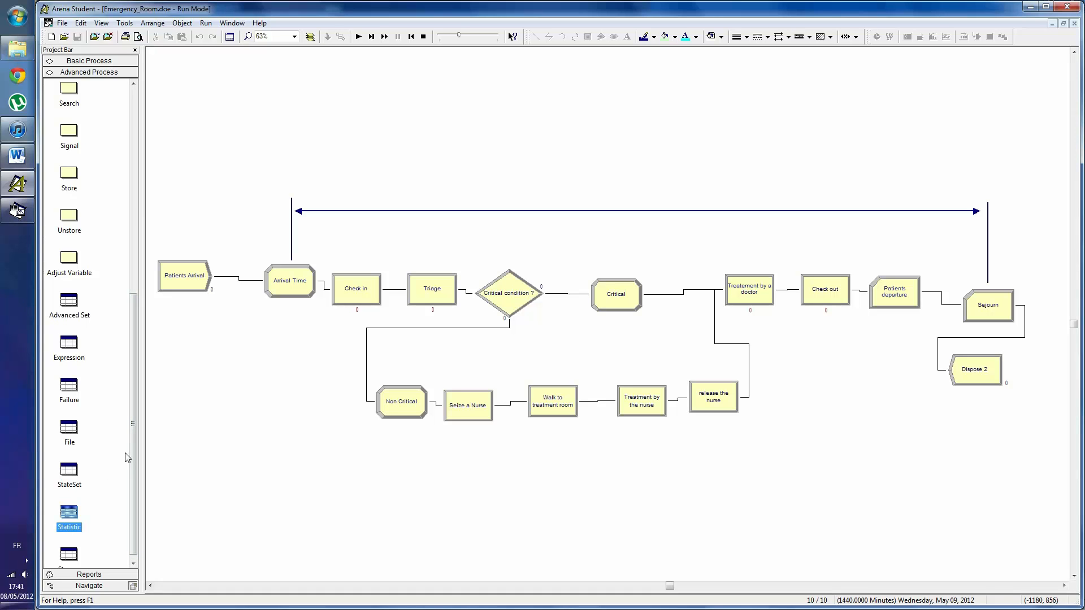
click(96, 64)
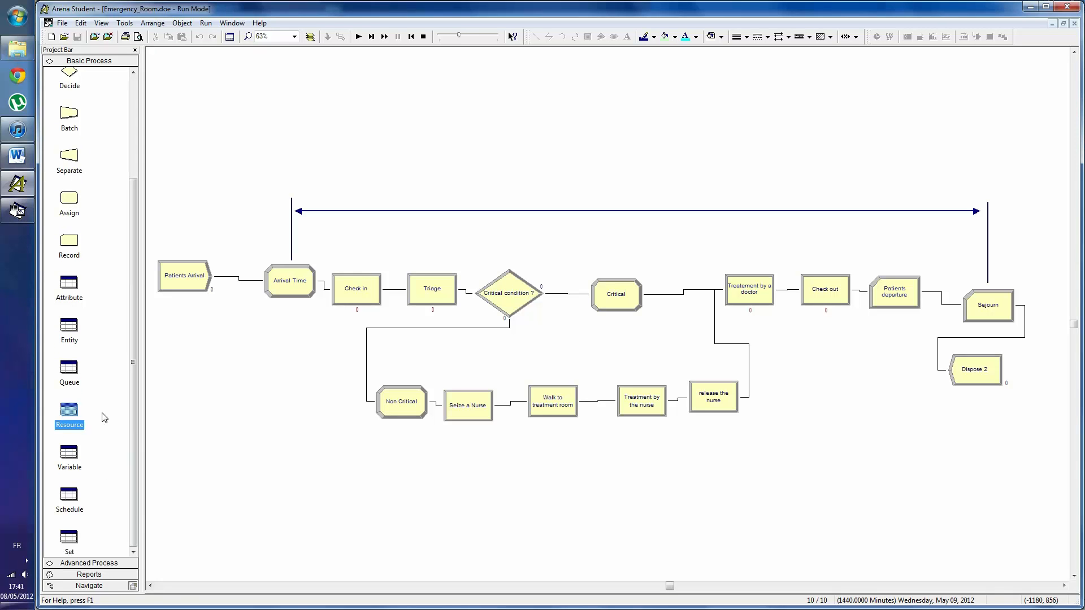
click(79, 422)
click(422, 36)
click(293, 501)
text(3)
click(309, 513)
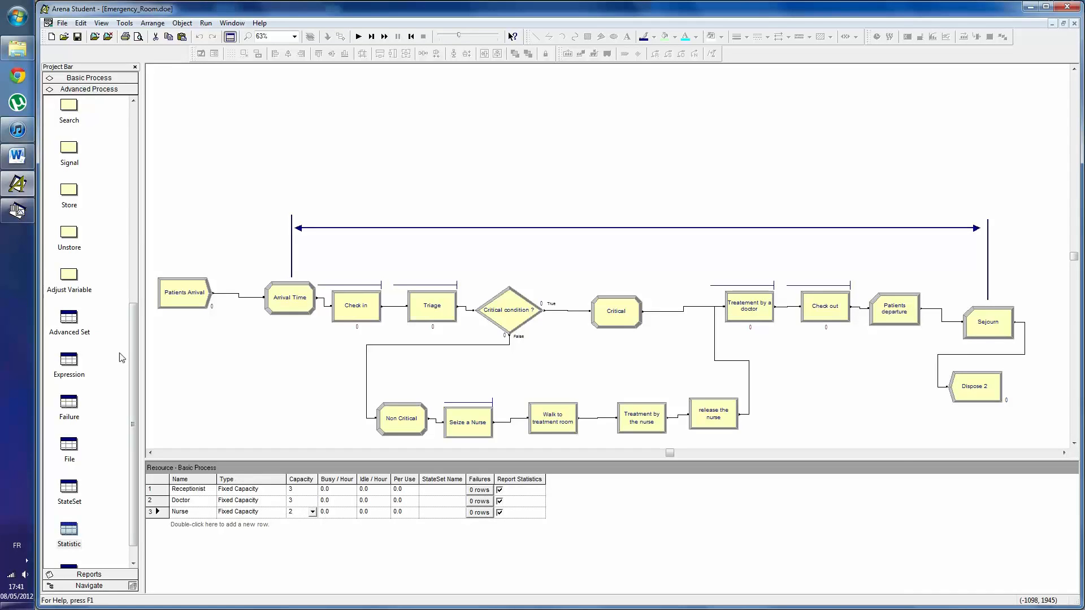
- Change the Doctors statistic's tally output file name to doctor_nb_3.dat in the Statistic table
scroll(128, 364, down, 1)
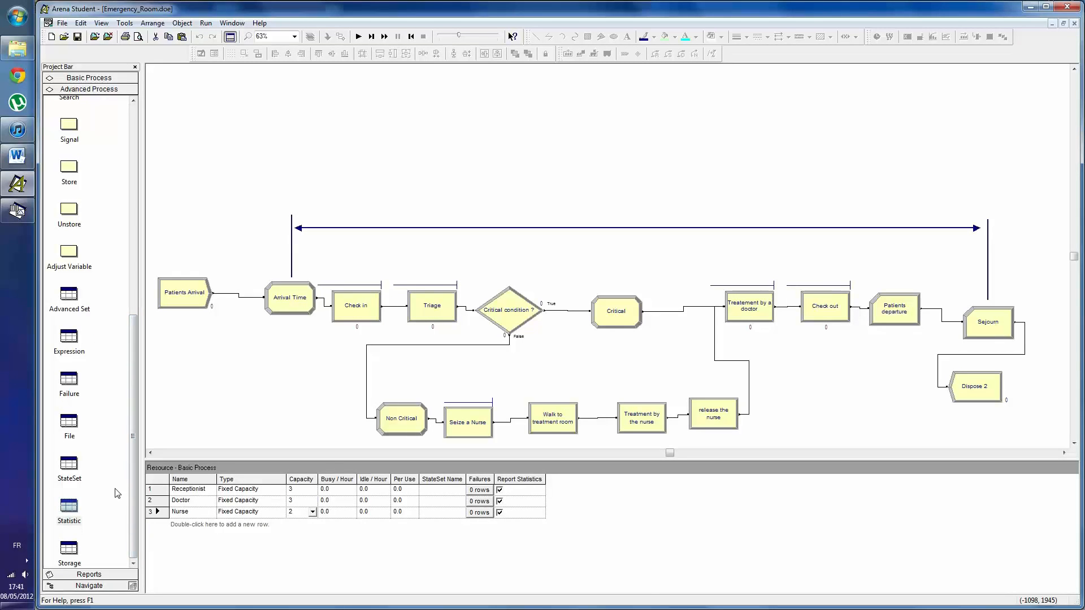
click(77, 514)
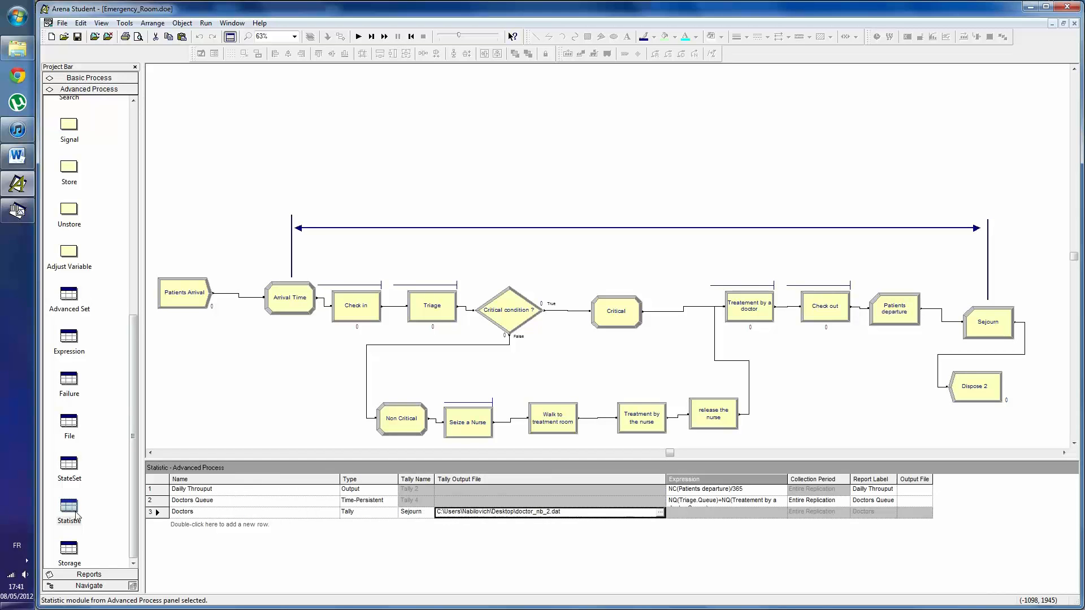
click(526, 511)
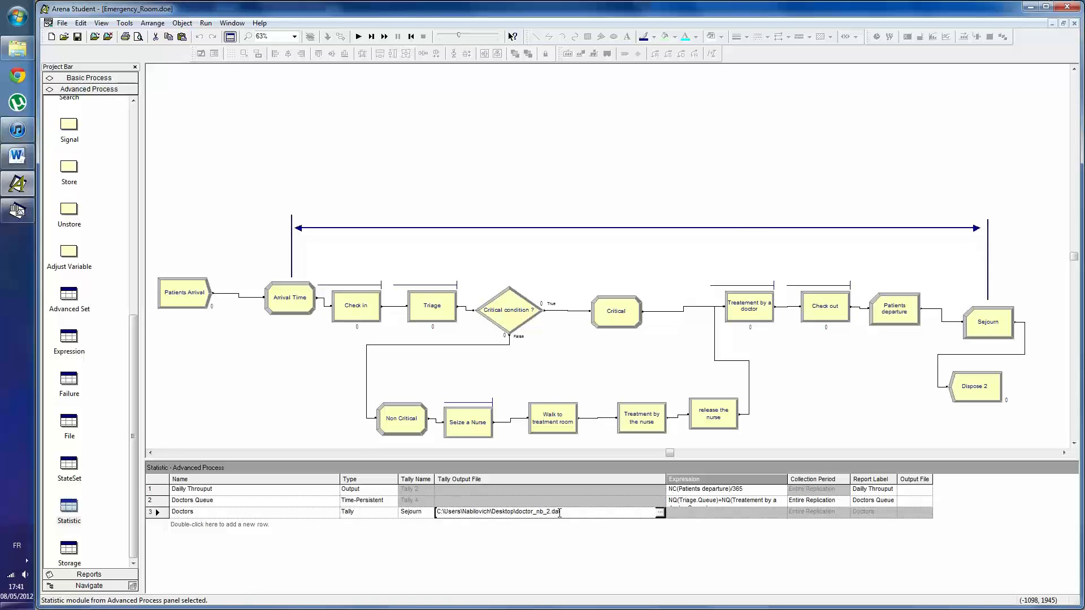
key(BackSpace)
text(3)
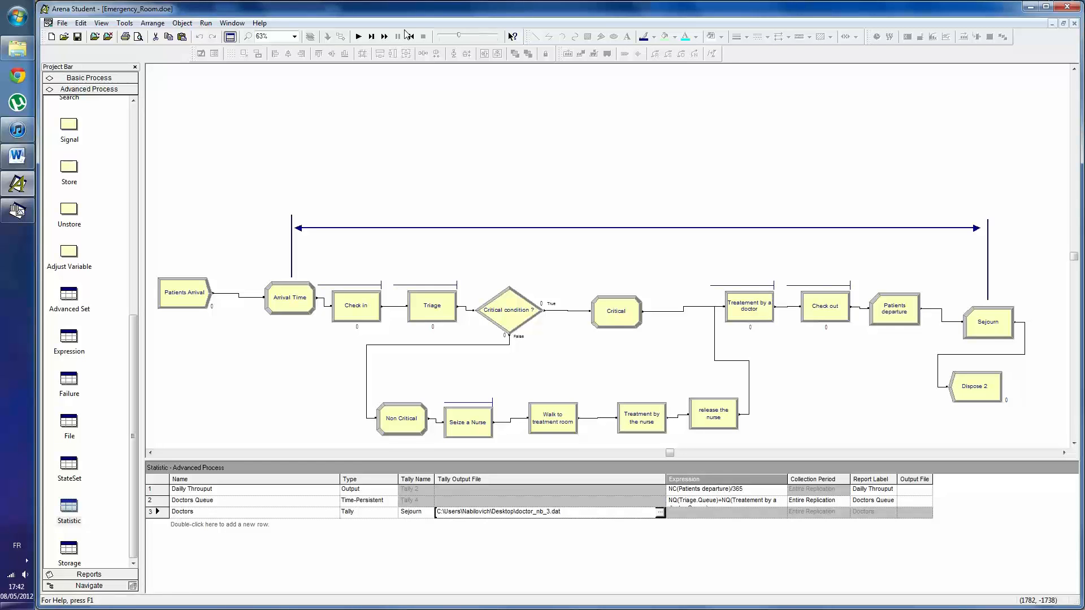
- Switch to Output Analyzer and browse the desktop's .dat files for another file to add to the data group
click(1030, 7)
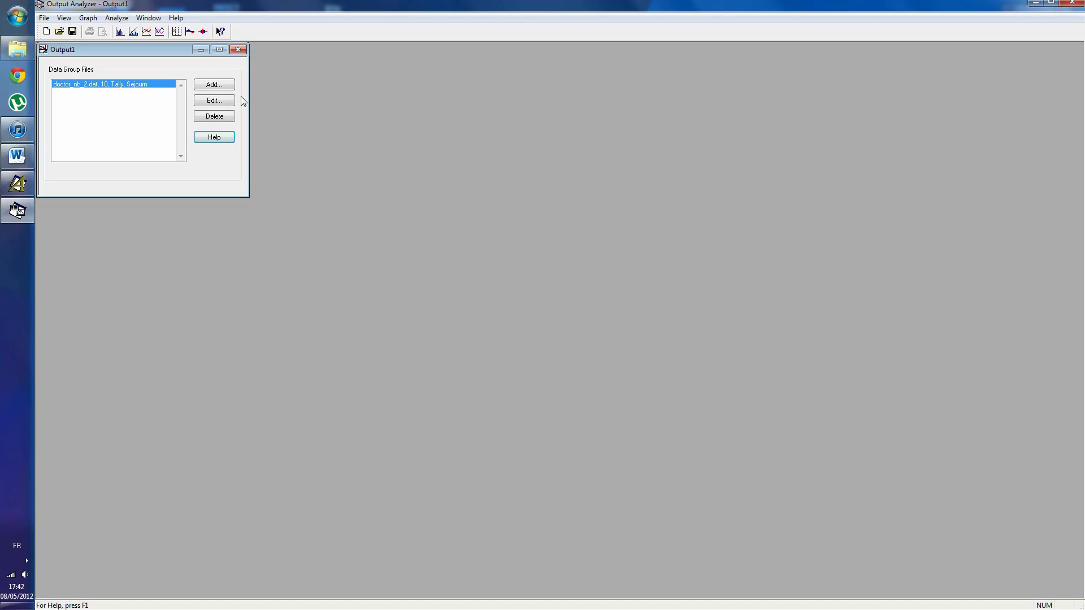
click(220, 86)
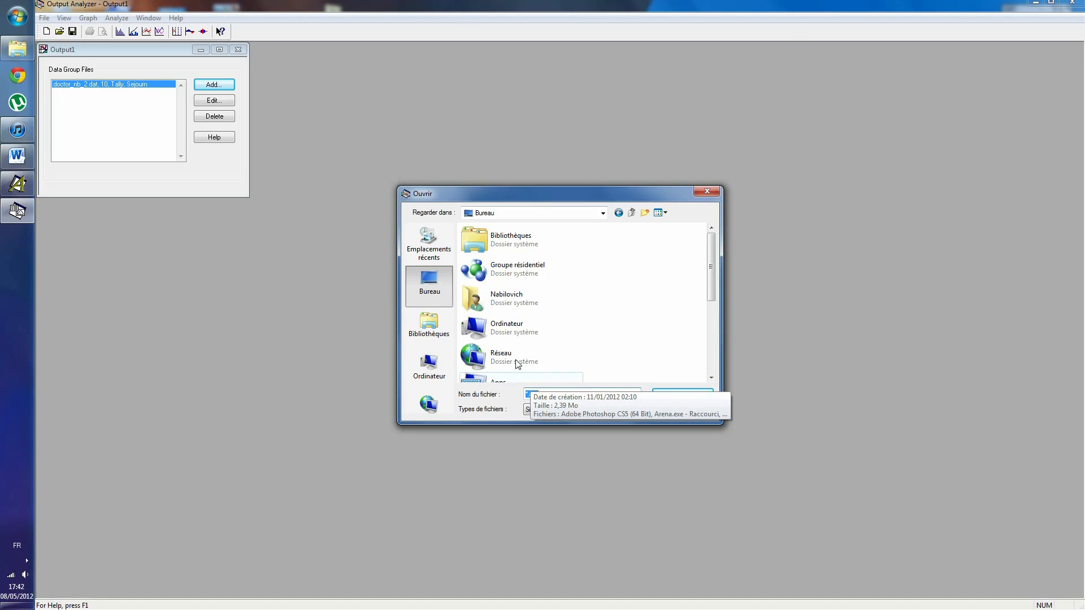
drag(712, 281, 702, 373)
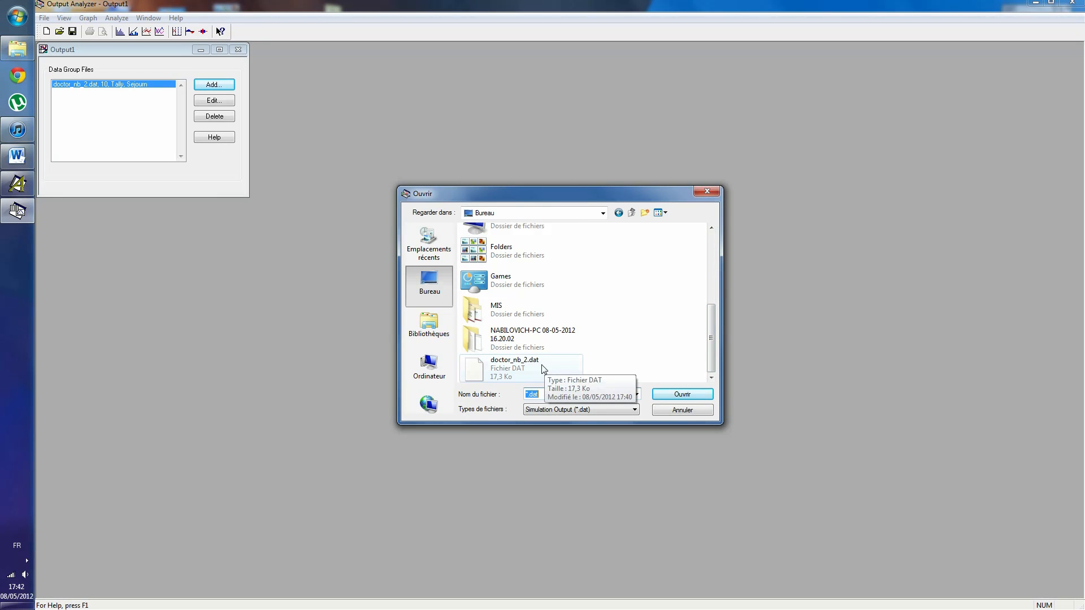
- Switch to Arena, run the three-doctor simulation to completion, display its results and end the run
click(17, 184)
click(358, 36)
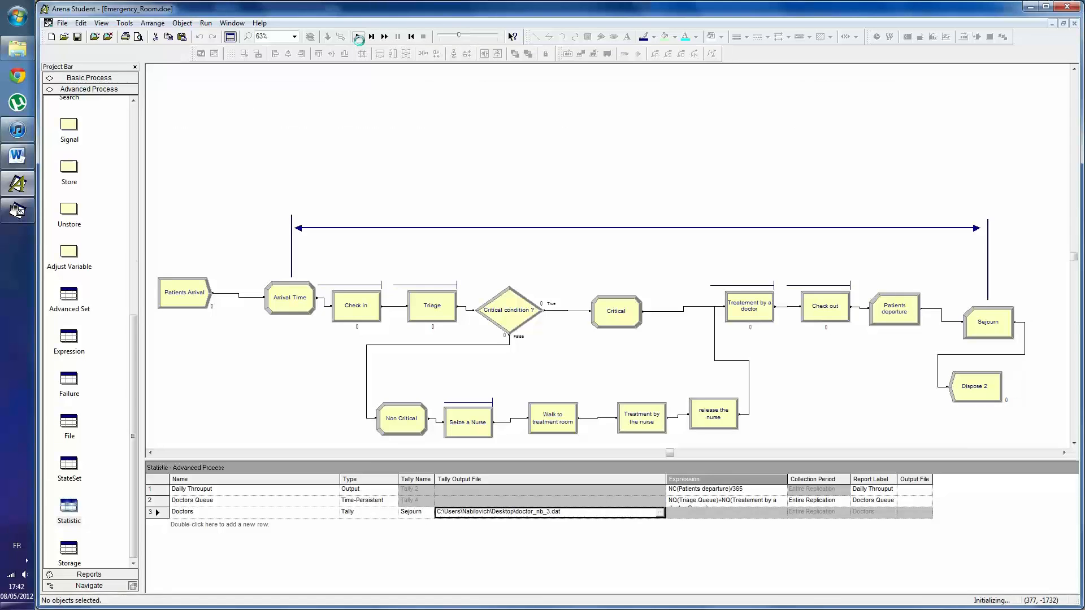
click(551, 335)
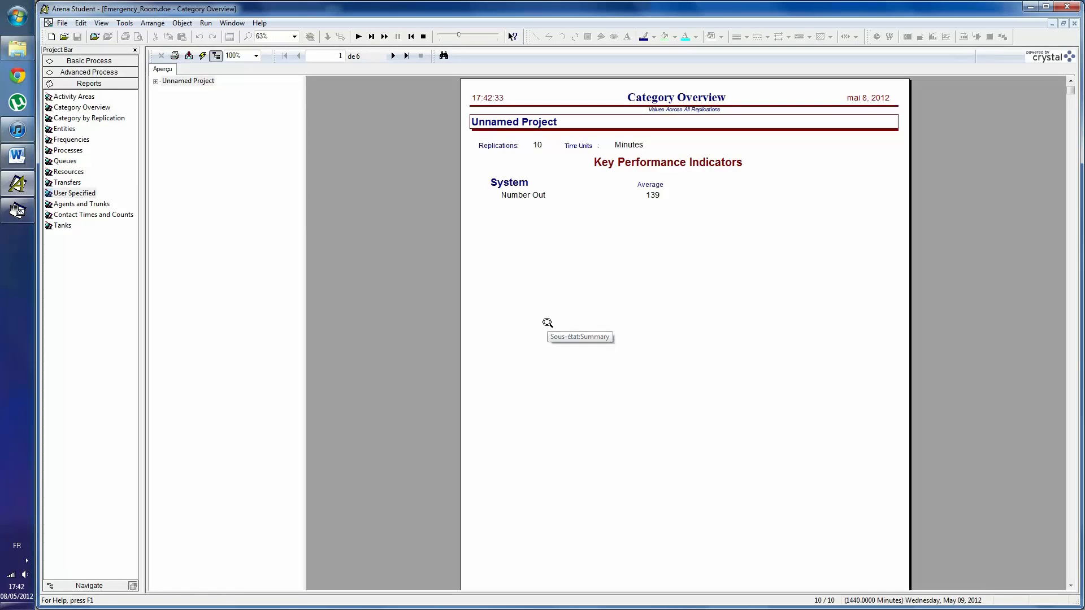
click(423, 36)
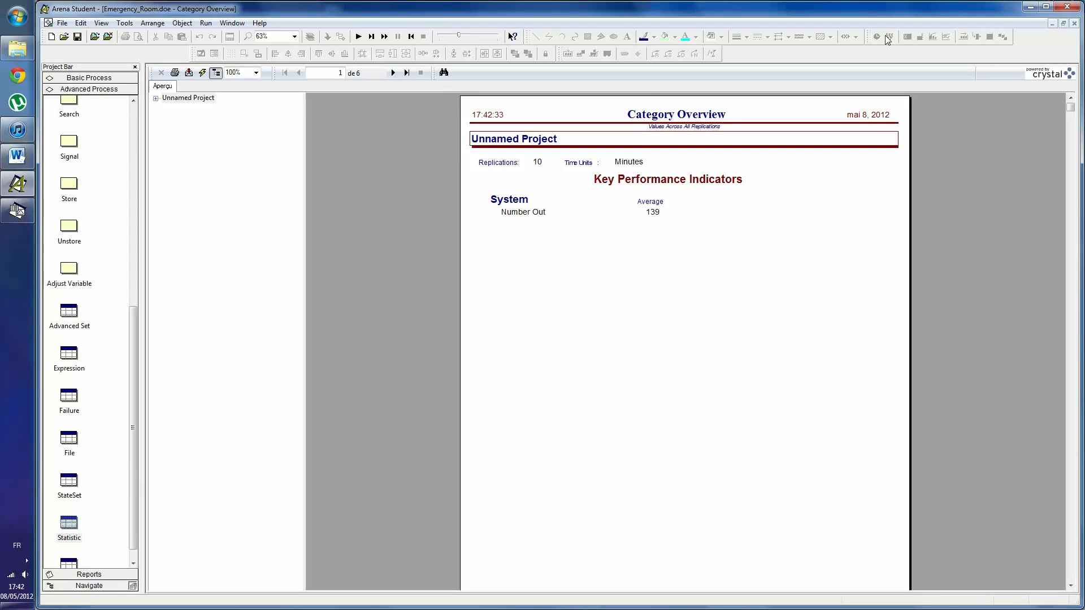
- Return to Output Analyzer and add doctor_nb_3.dat from the desktop to the data group
click(1030, 7)
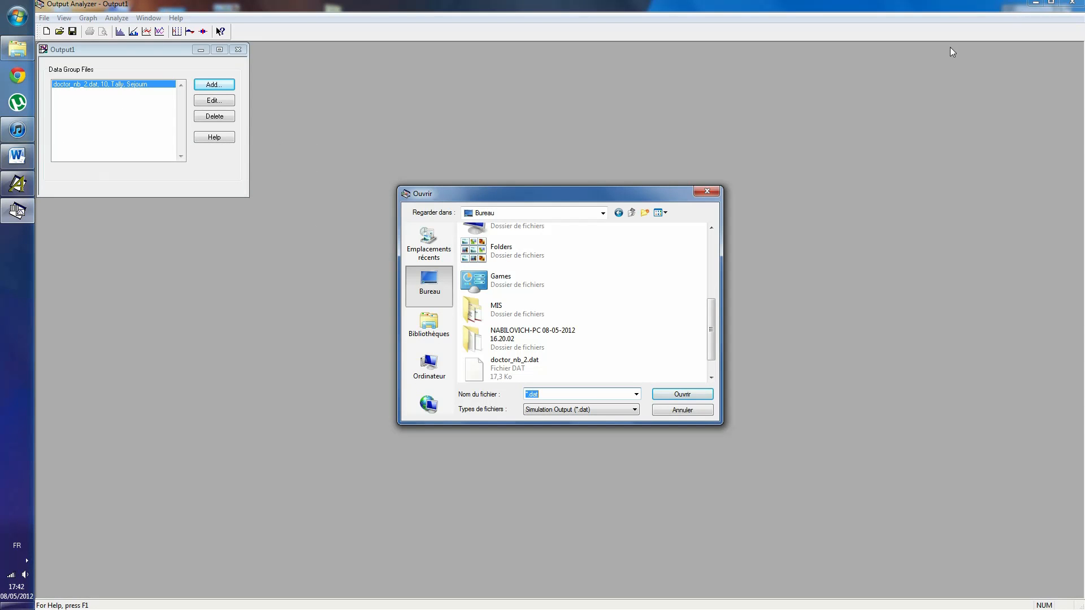
key(super+d)
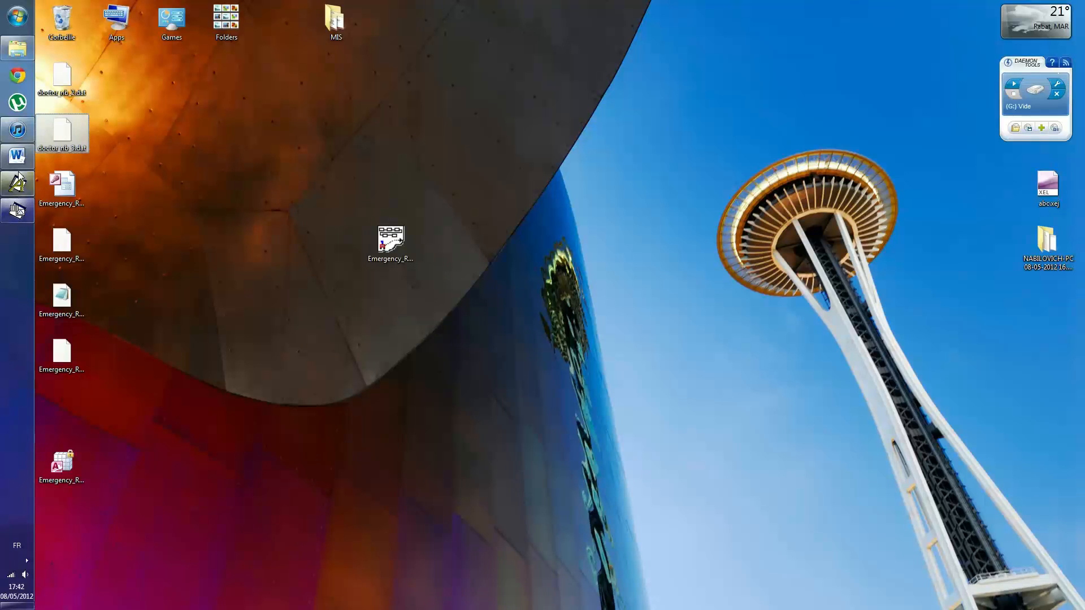
click(17, 210)
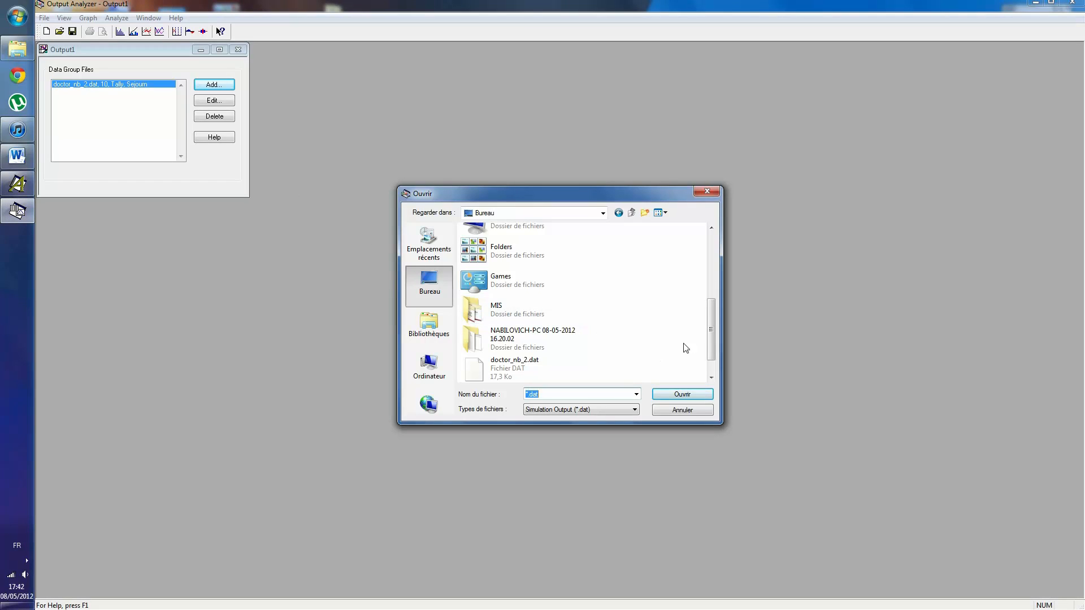
drag(710, 331, 710, 357)
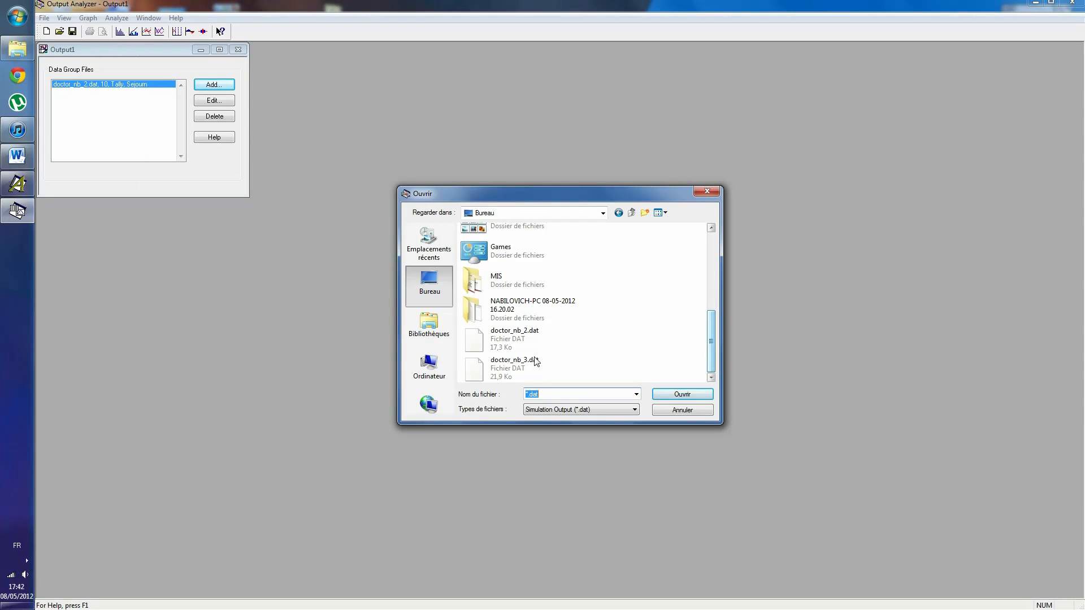
double_click(519, 365)
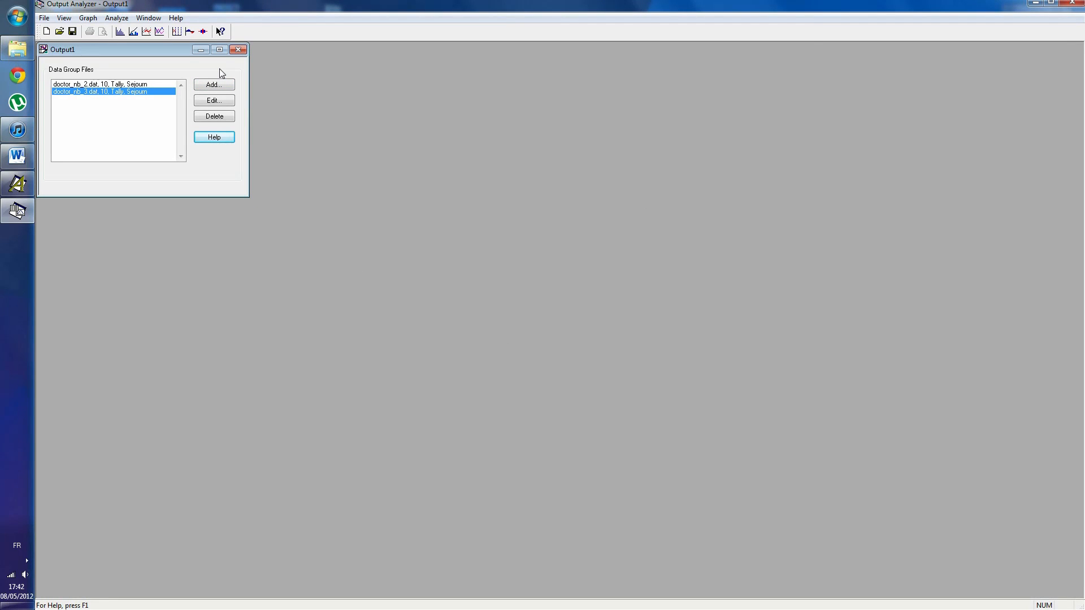
- Start a Compare Means analysis and add a data file pair with doctor_nb_2.dat as Data File A
click(119, 18)
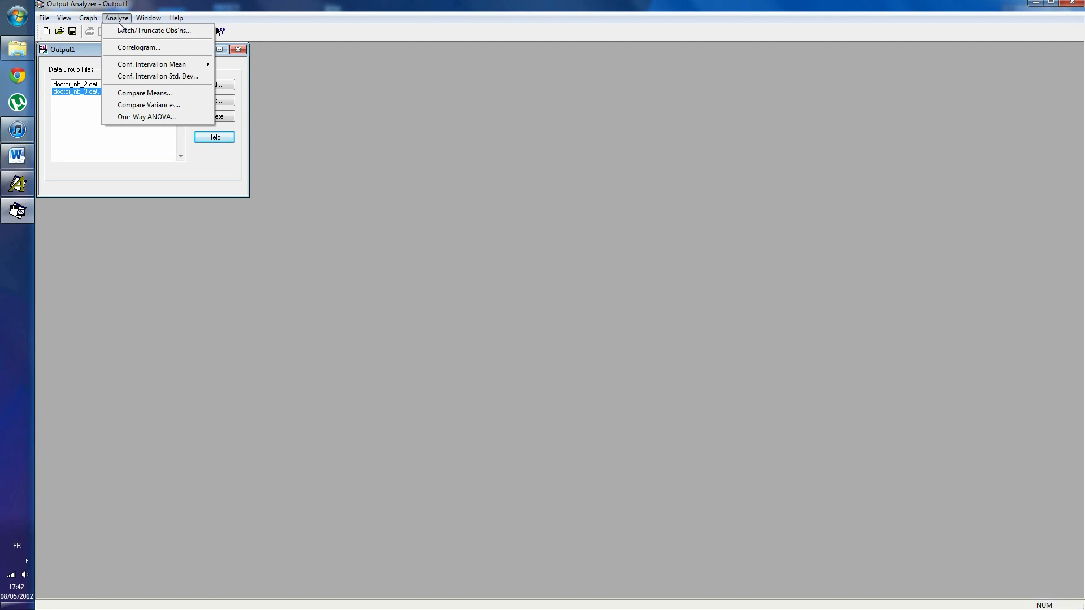
click(163, 96)
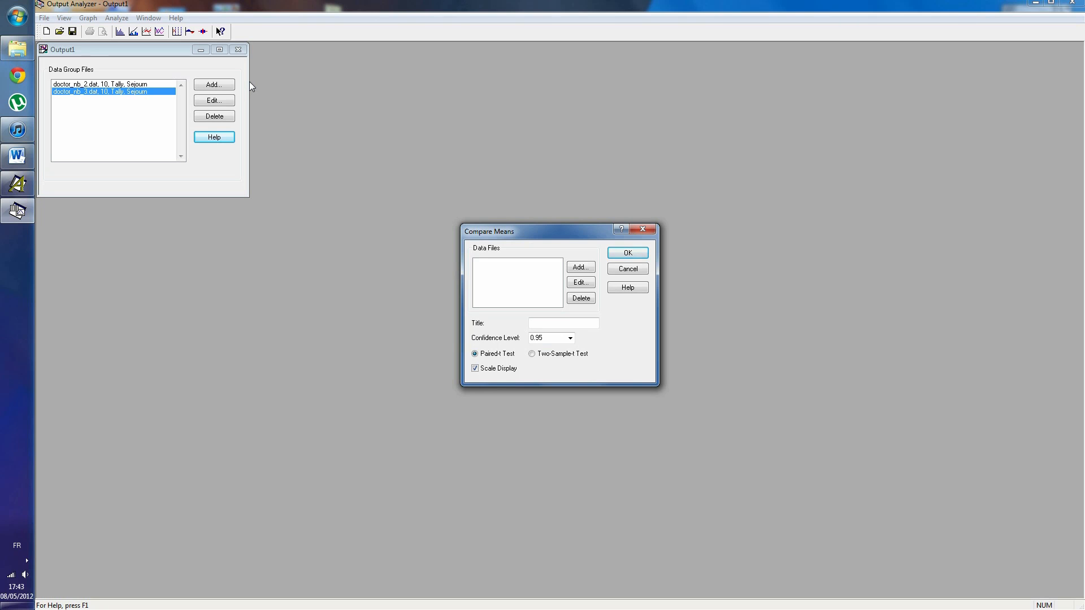
click(581, 269)
click(564, 288)
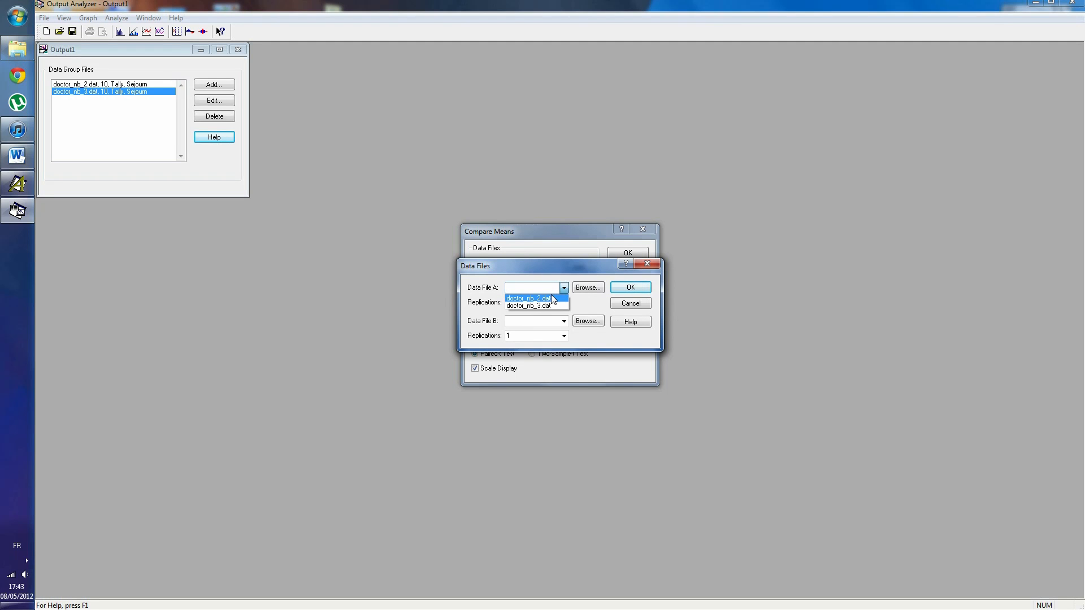
click(553, 299)
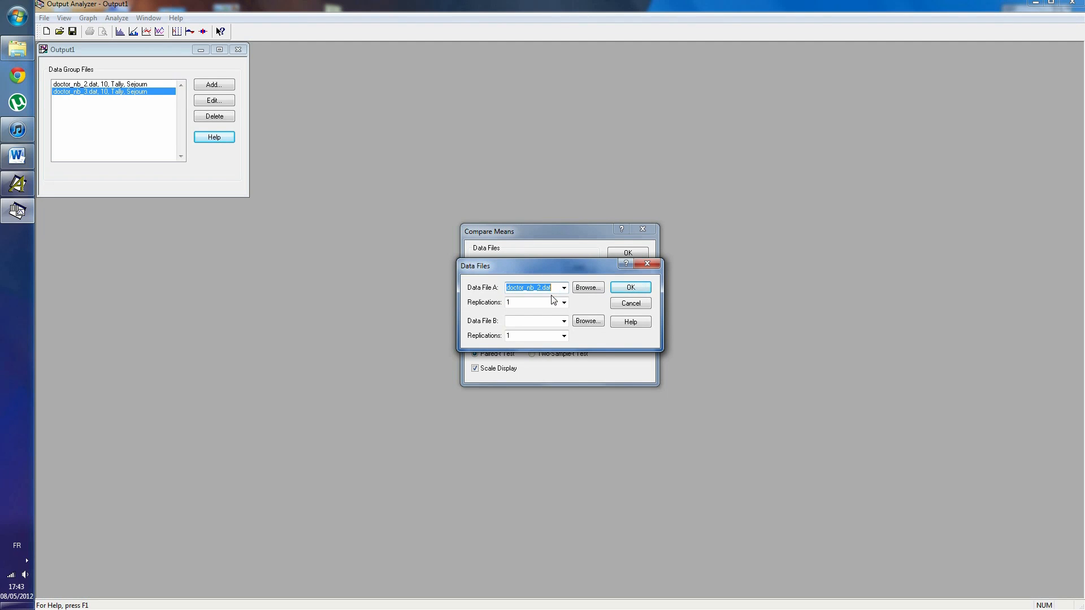
- Complete the data file pair with doctor_nb_3.dat as Data File B and Lumped replications for both files
click(563, 320)
click(563, 321)
click(564, 302)
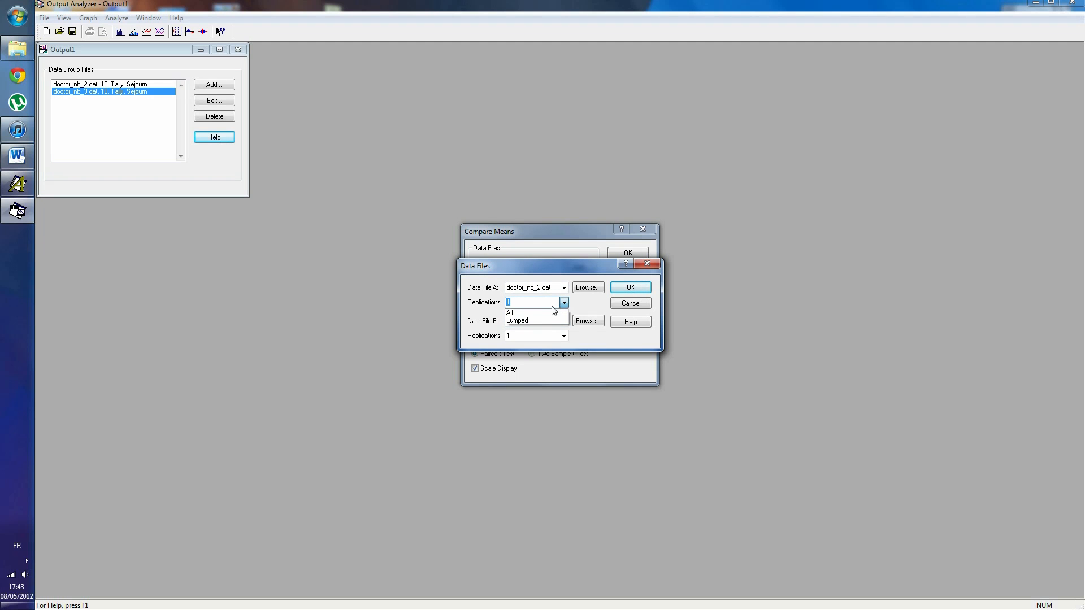
click(524, 320)
click(563, 321)
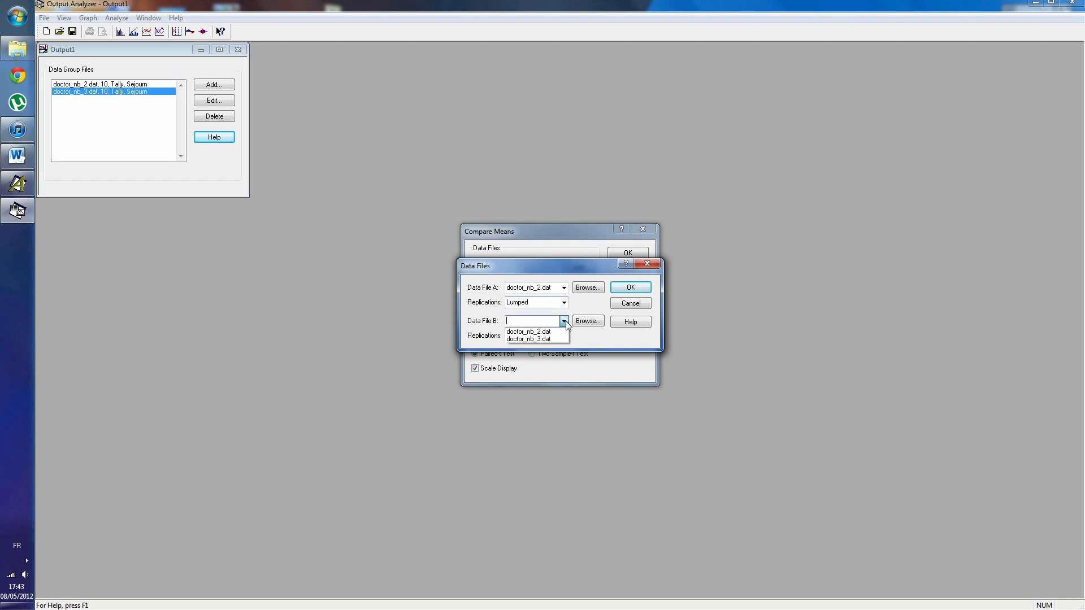
click(545, 339)
click(563, 336)
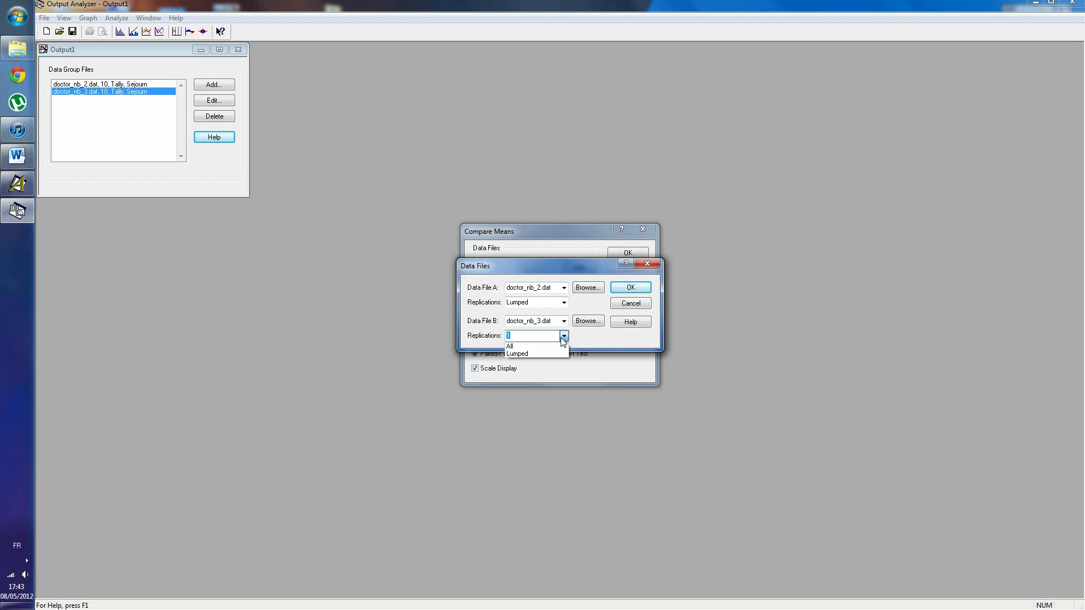
click(528, 353)
click(629, 288)
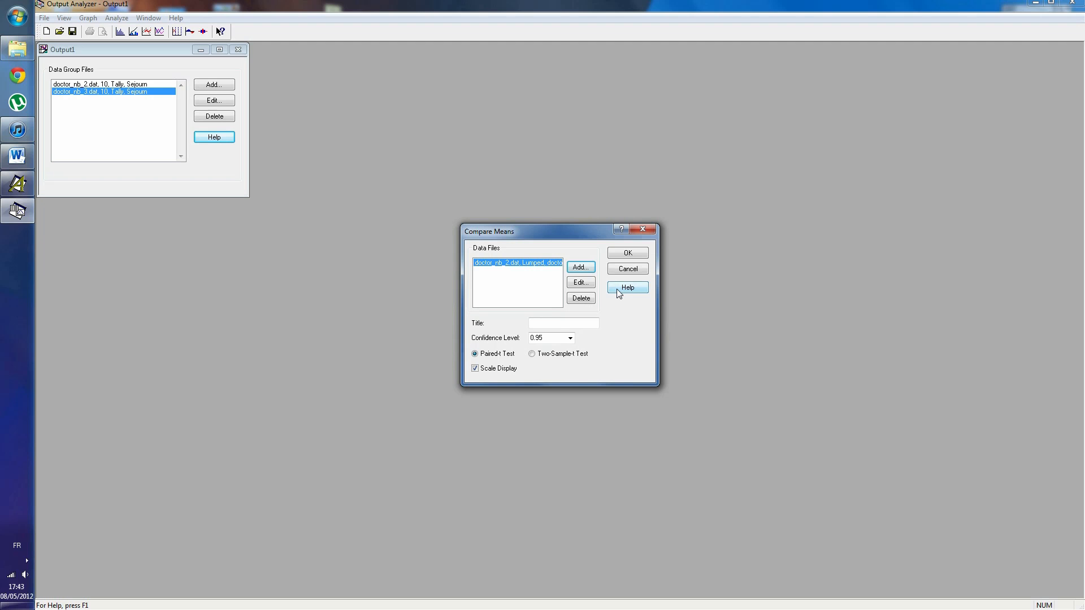
- Run the means comparison as a Two-Sample-t Test at the 0.95 confidence level
click(570, 338)
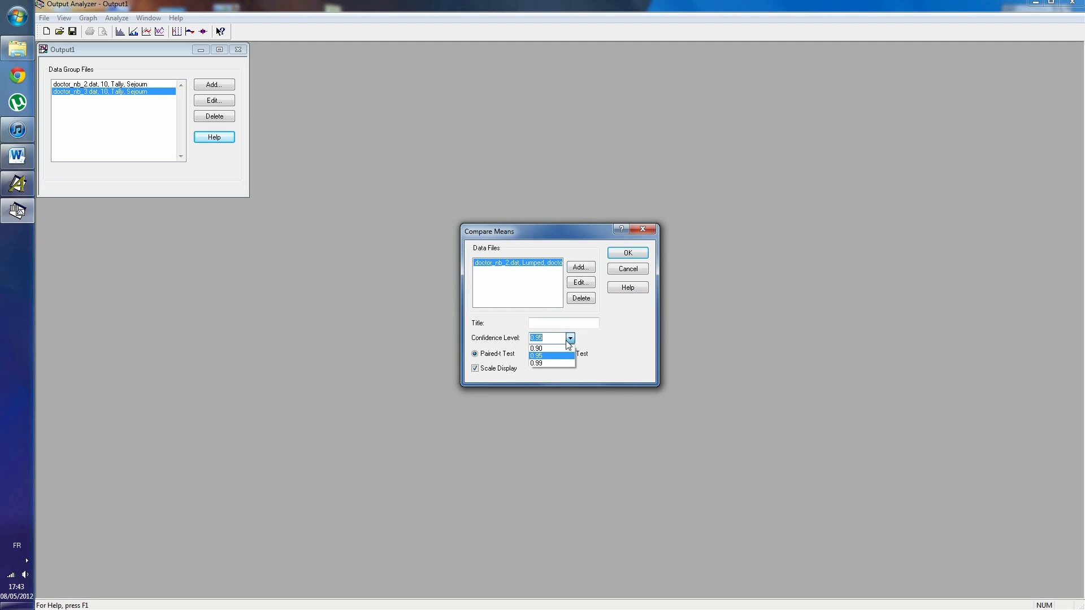
click(571, 339)
click(534, 354)
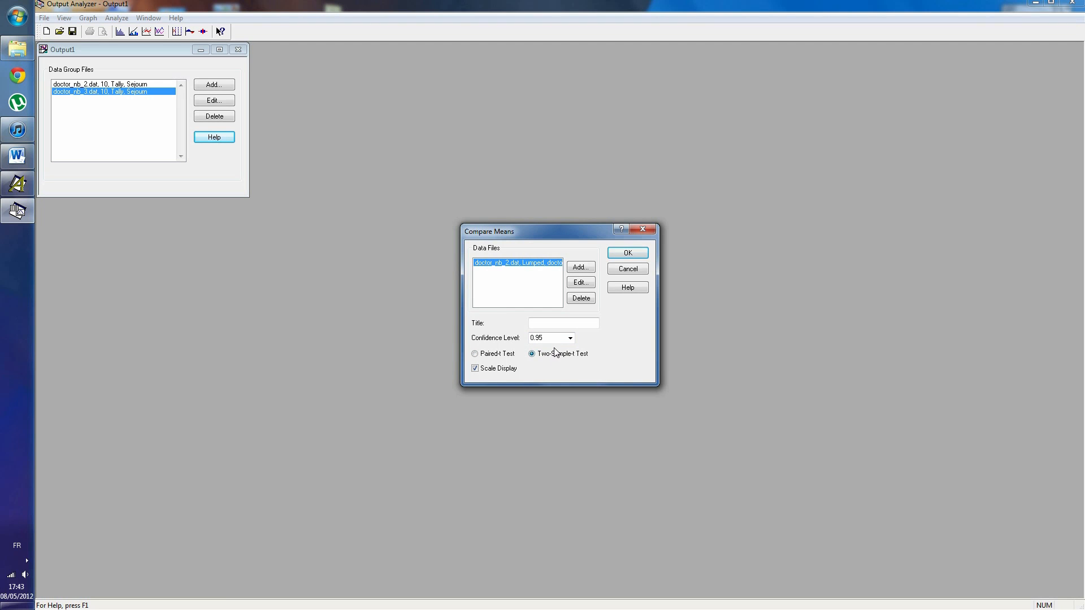
click(621, 252)
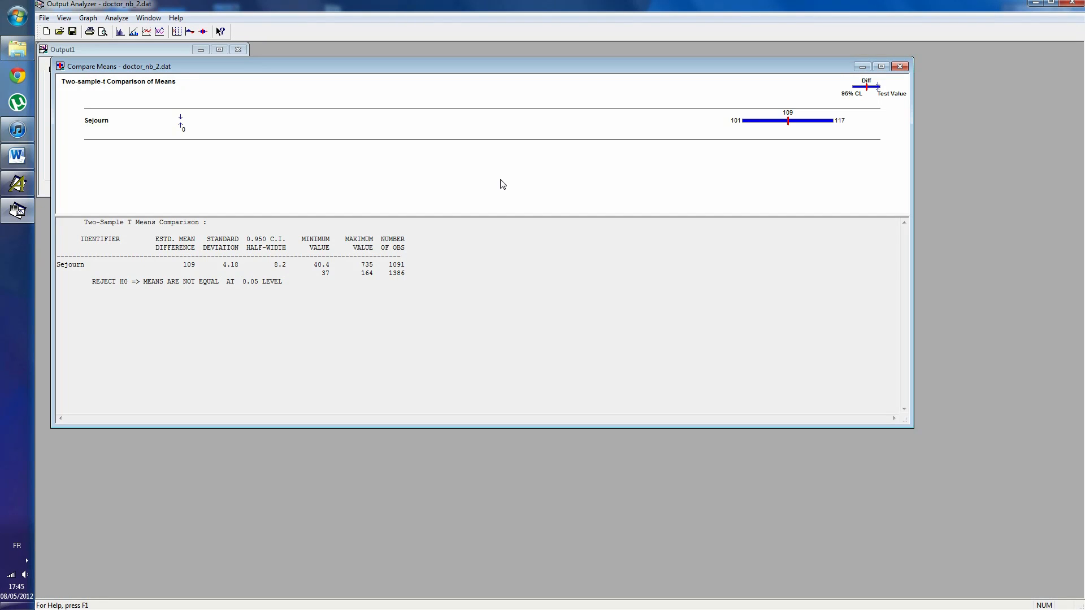
- Switch to Word, paste the screenshot of the comparison results below the Output Analyzer title, and return to Output Analyzer
click(17, 156)
click(782, 363)
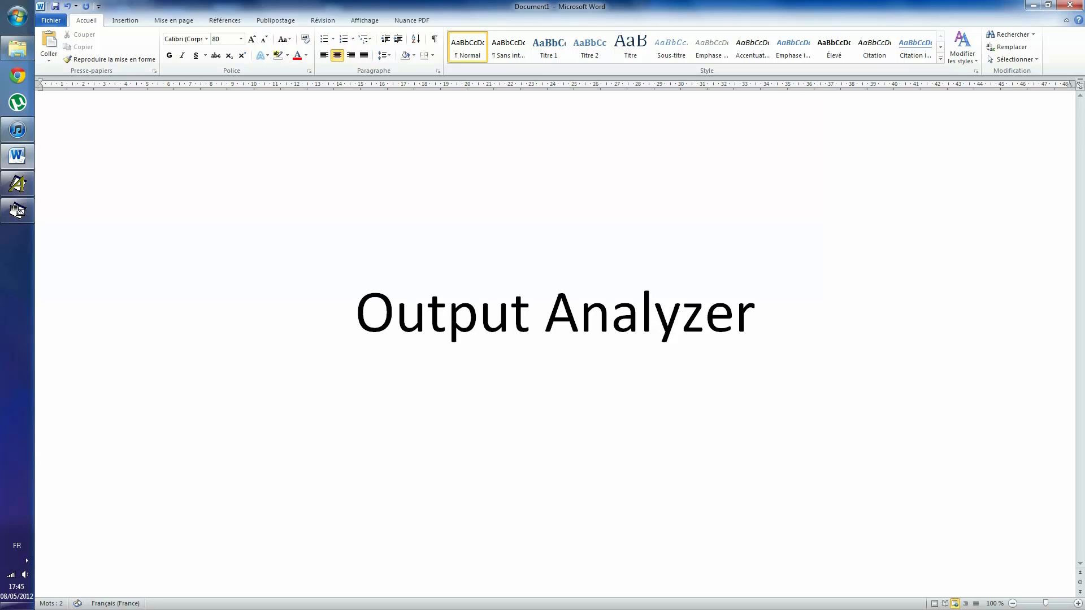
key(Return)
key(ctrl+v)
click(641, 390)
drag(732, 364, 925, 181)
click(697, 273)
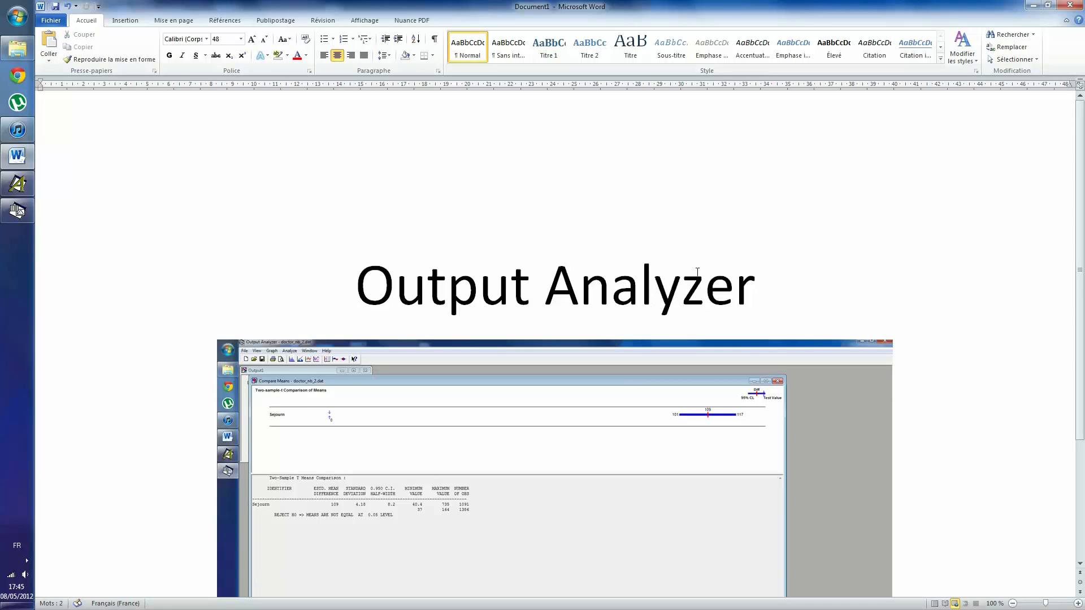
click(1032, 5)
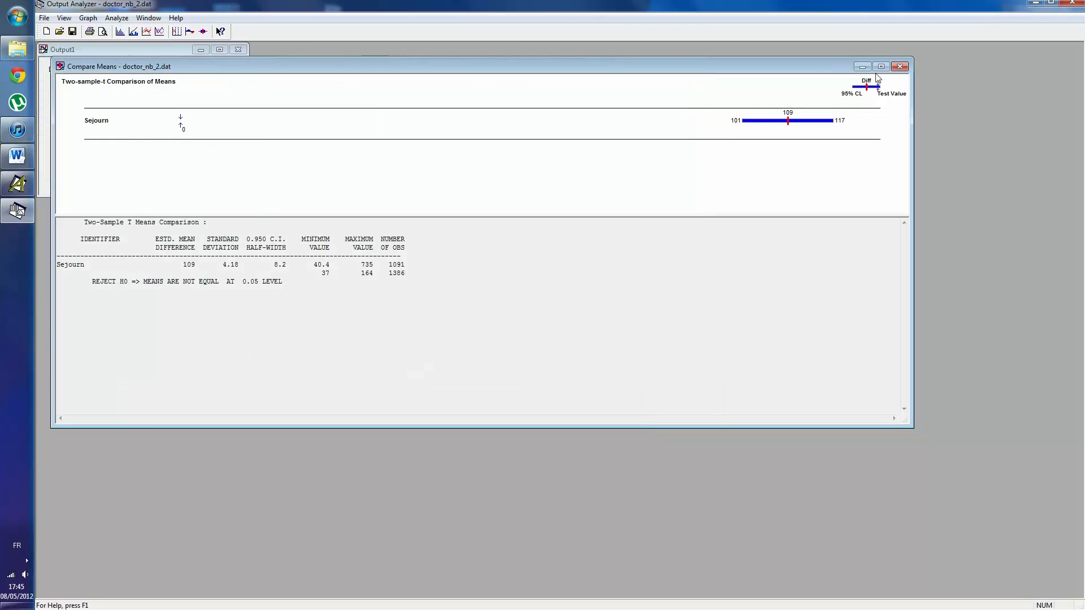
- Create a histogram of doctor_nb_2.dat with Lumped replications and inspect the cell frequencies in its summary table
click(89, 18)
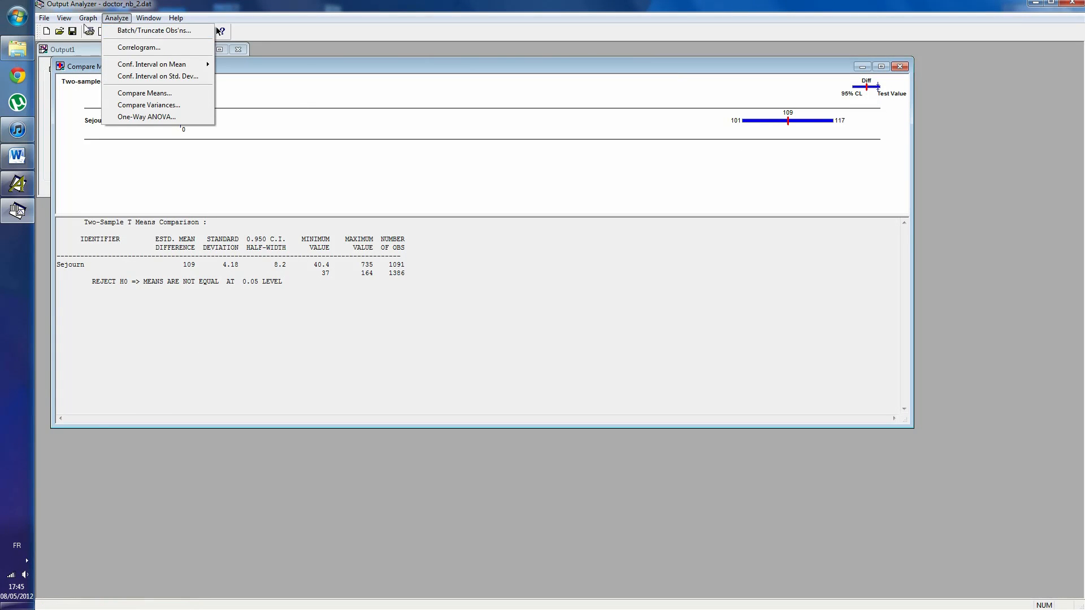
click(102, 43)
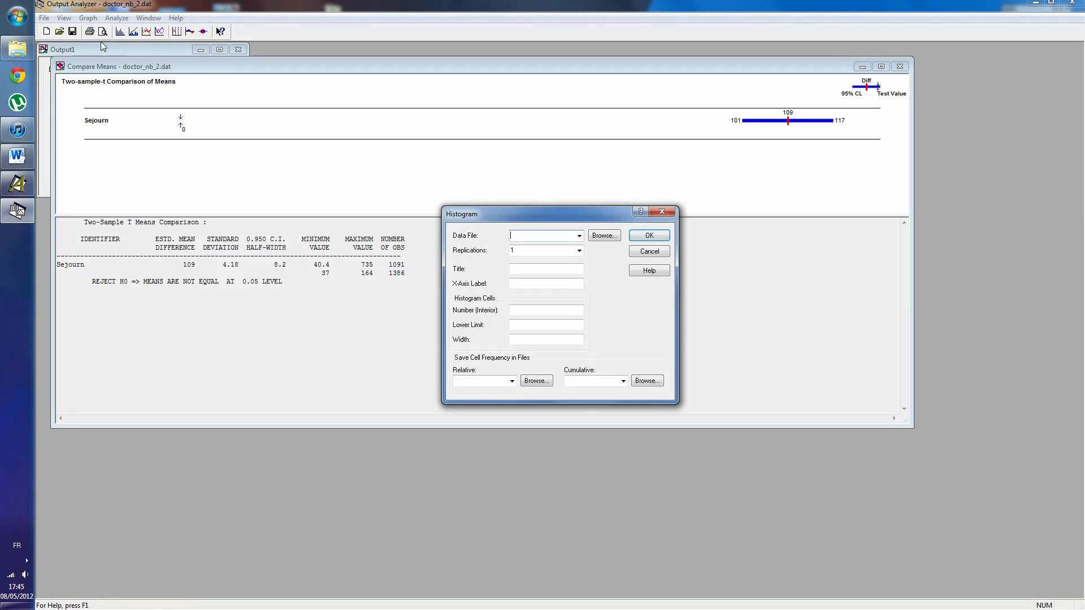
click(580, 237)
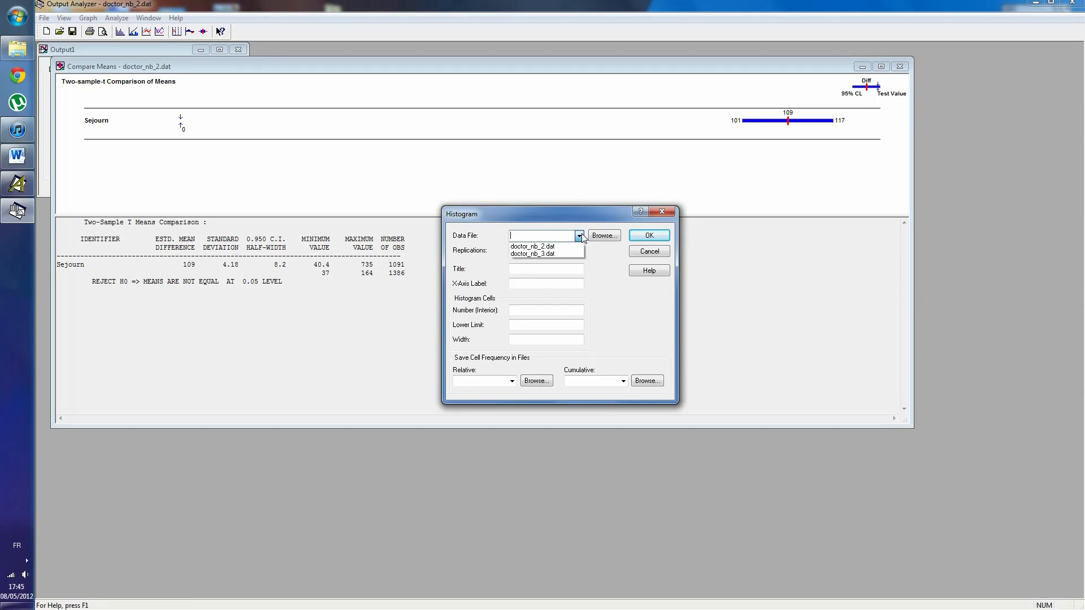
click(546, 248)
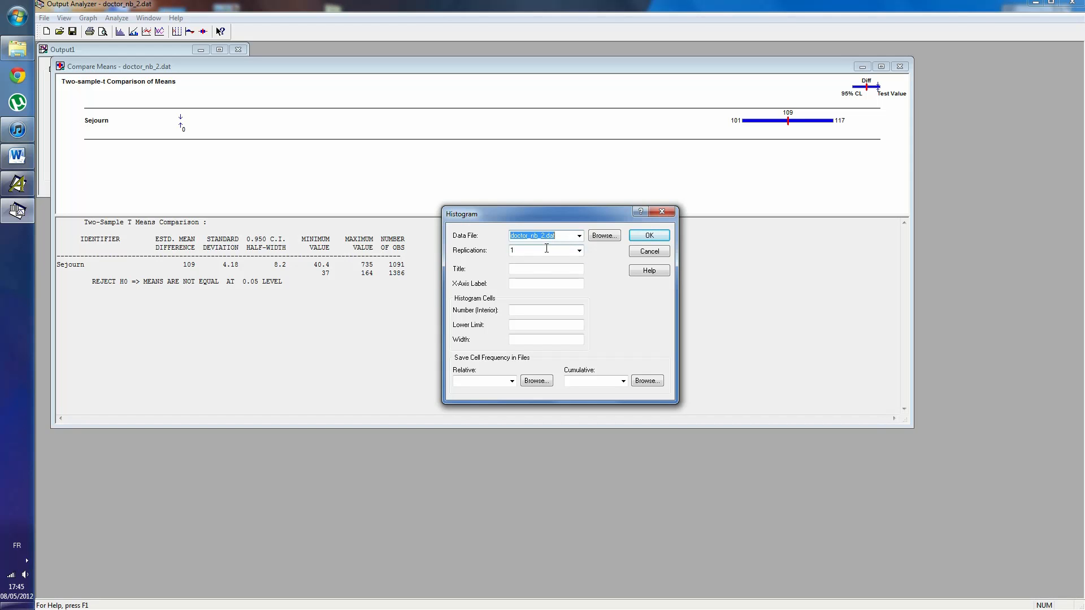
click(579, 251)
click(546, 268)
click(648, 235)
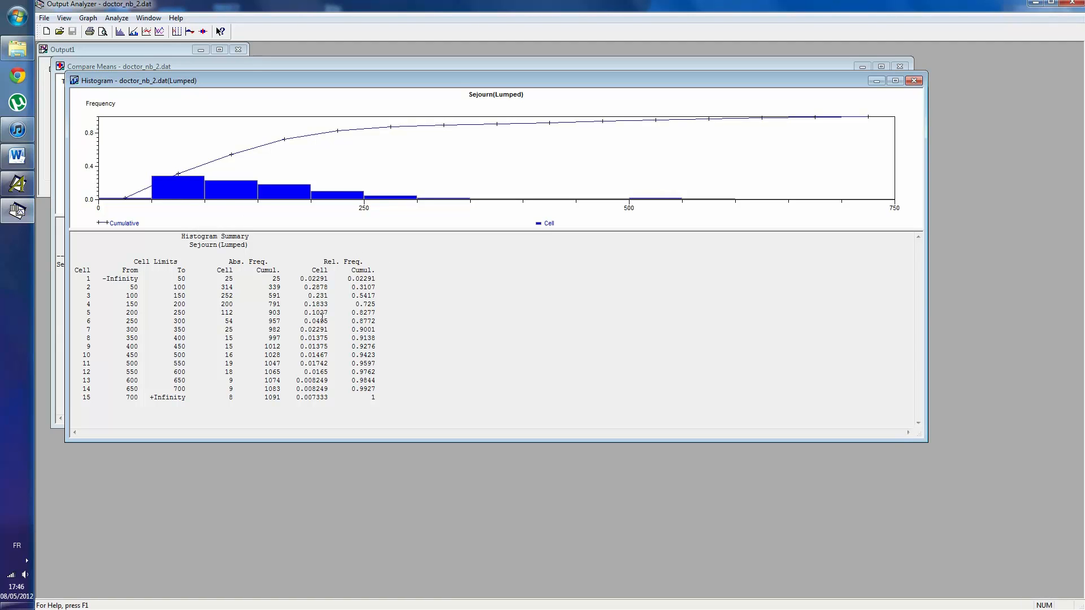
drag(162, 287, 325, 346)
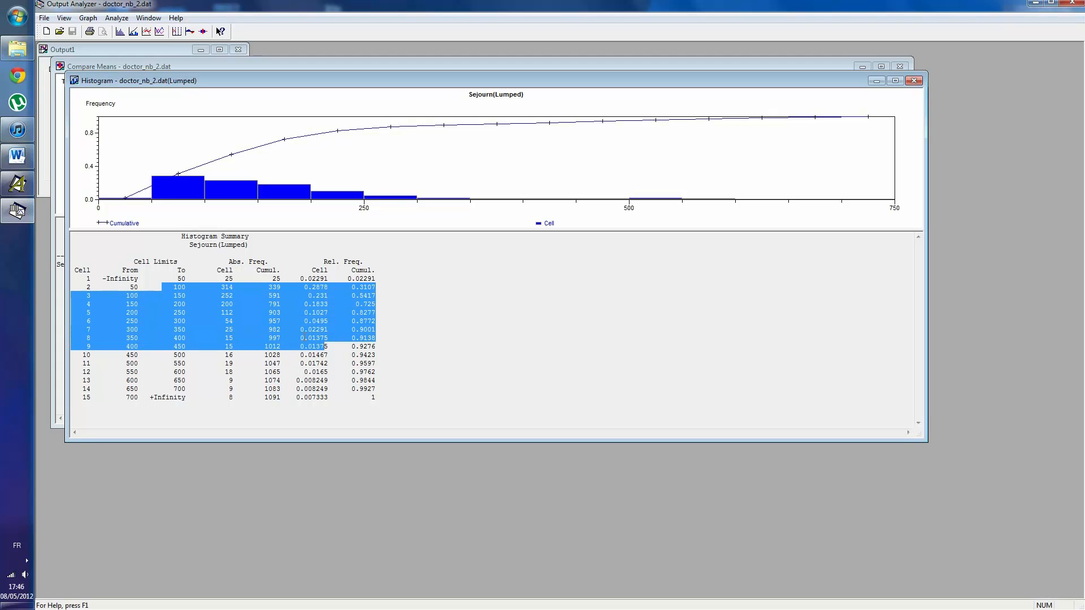
click(304, 337)
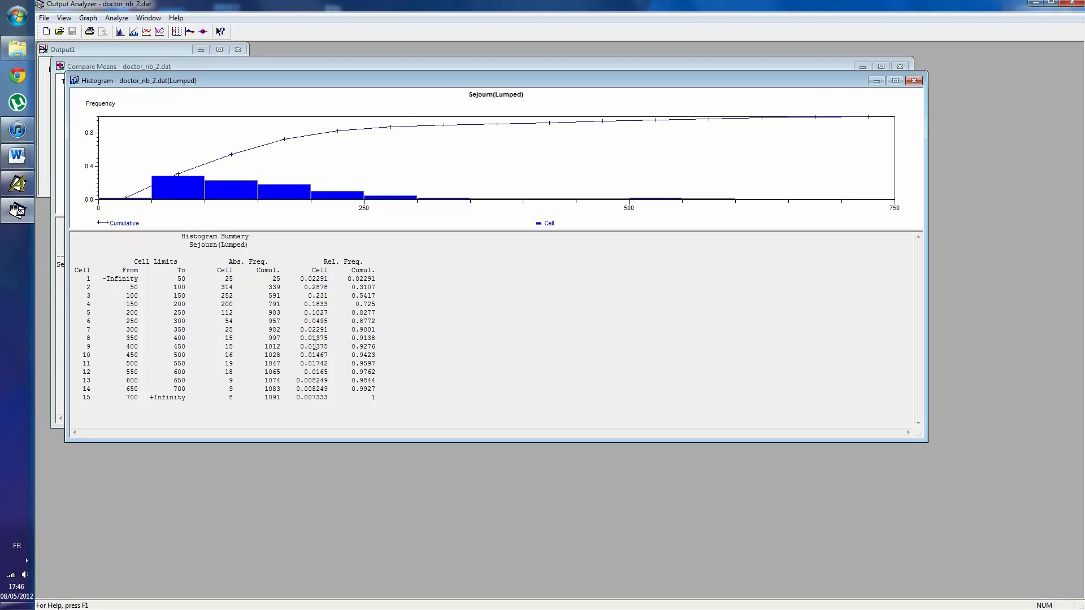
click(84, 19)
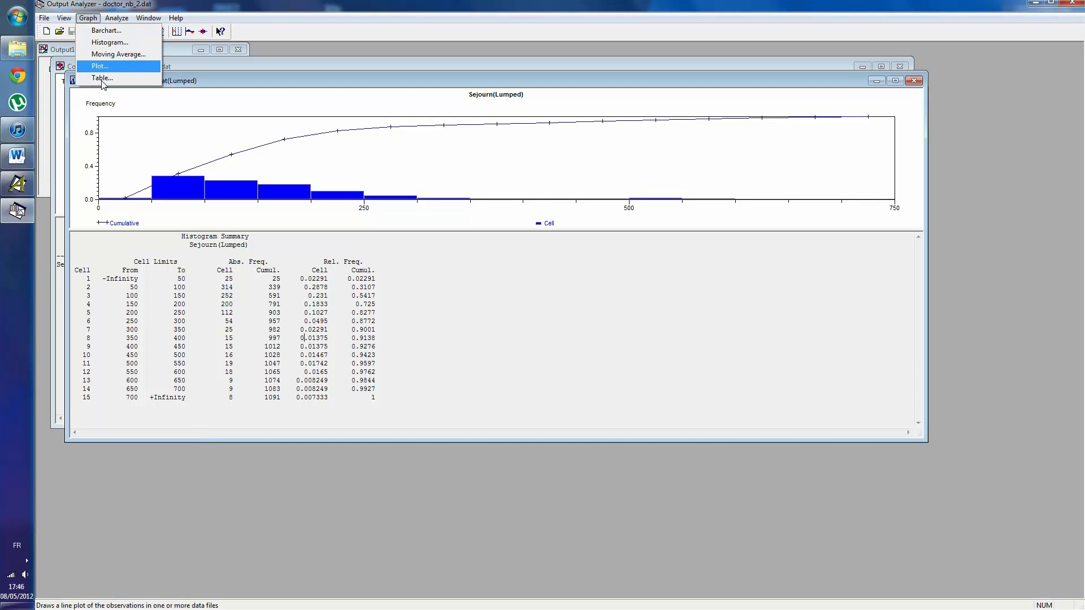
click(416, 156)
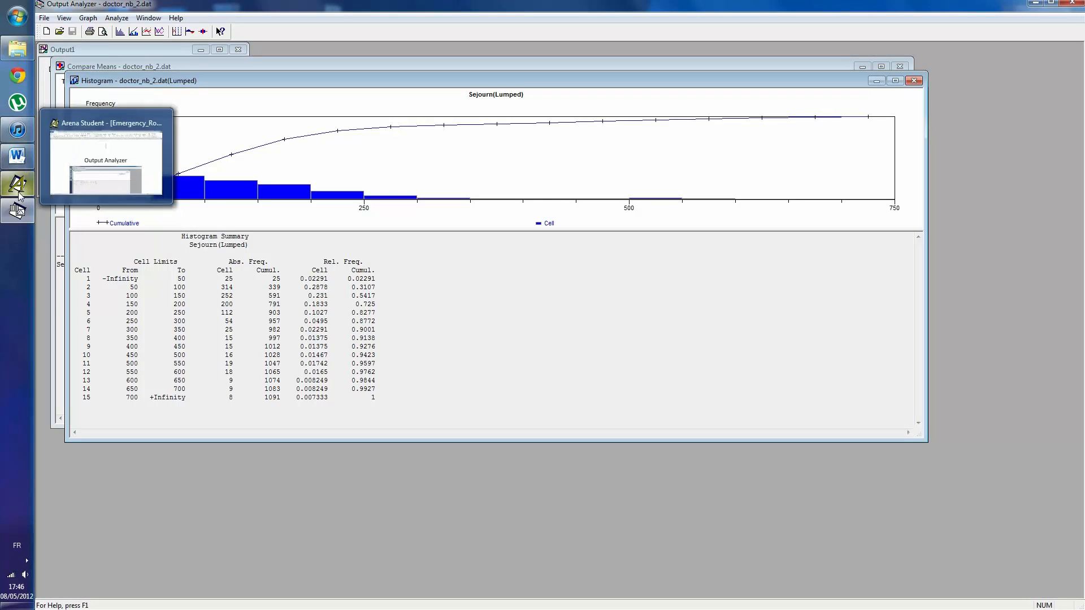
mouse_move(21, 216)
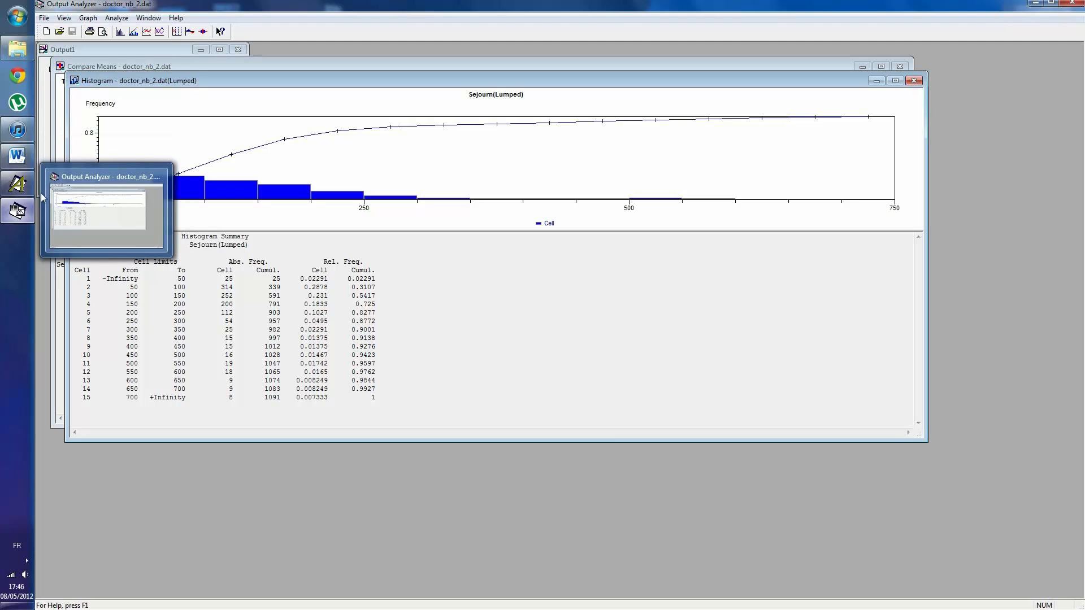